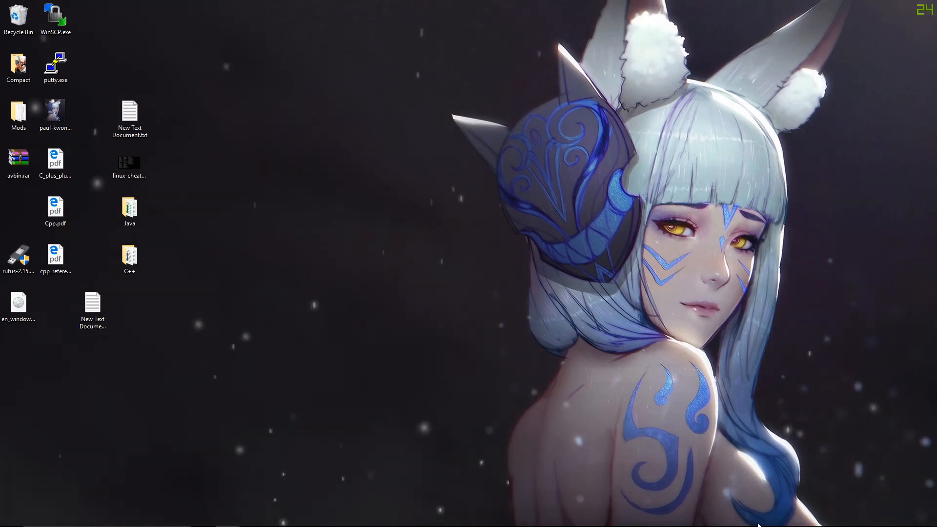
Step: Shift the Cell View and Render windows slightly clear of the Object Window
{"action": "mouse_move", "coordinate": [764, 526]}
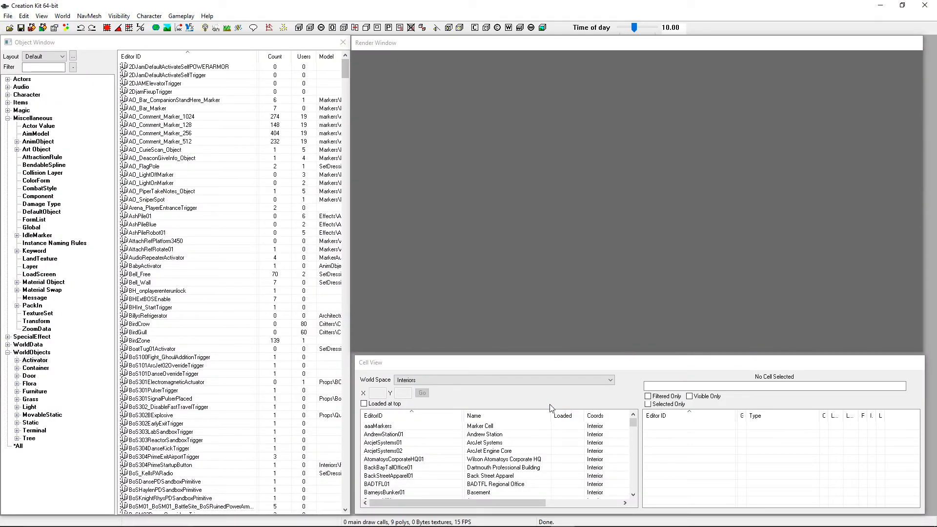
{"action": "left_click_drag", "start_coordinate": [545, 365], "coordinate": [548, 364]}
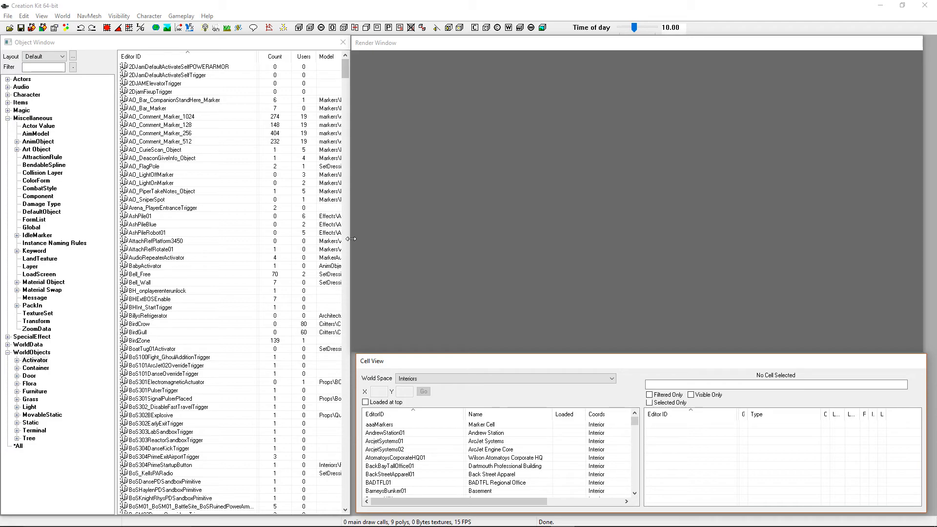
{"action": "left_click_drag", "start_coordinate": [569, 45], "coordinate": [577, 45]}
{"action": "left_click_drag", "start_coordinate": [379, 45], "coordinate": [376, 46]}
Step: Switch the world space to Commonwealth and load the Vault111Ext cell into the render view
{"action": "left_click", "coordinate": [423, 490]}
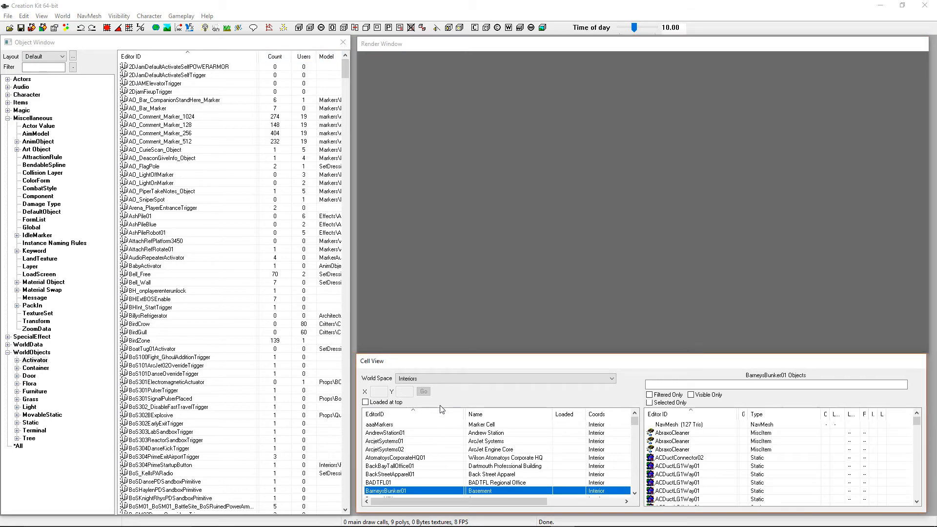
{"action": "left_click", "coordinate": [449, 378]}
{"action": "left_click", "coordinate": [422, 402]}
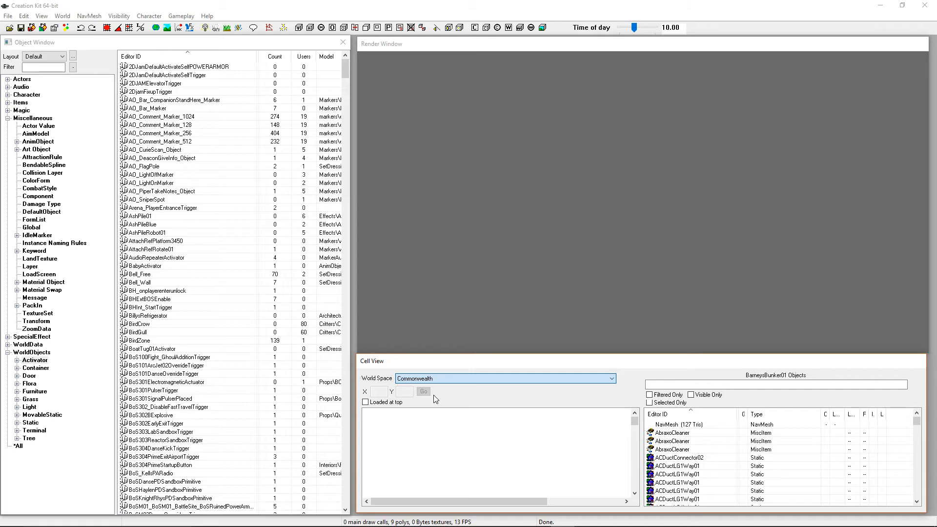
{"action": "left_click", "coordinate": [412, 441]}
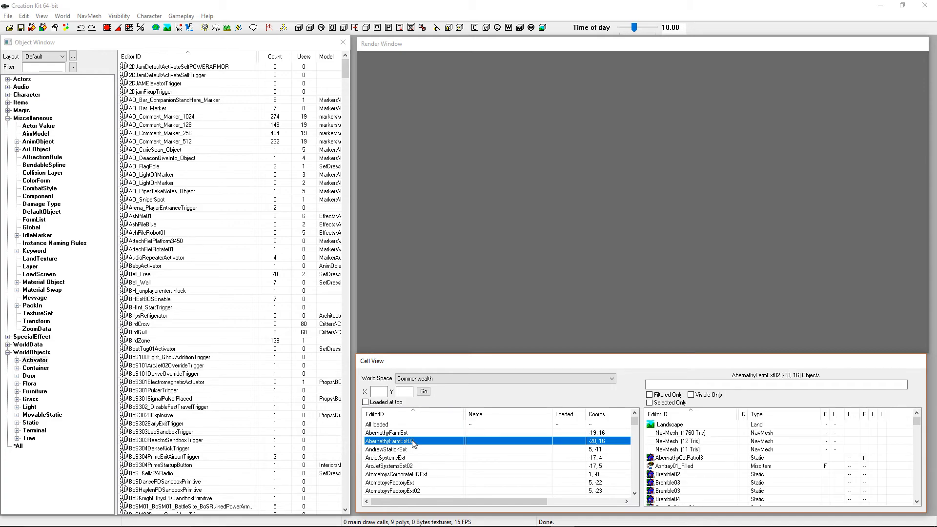
{"action": "key", "text": "v"}
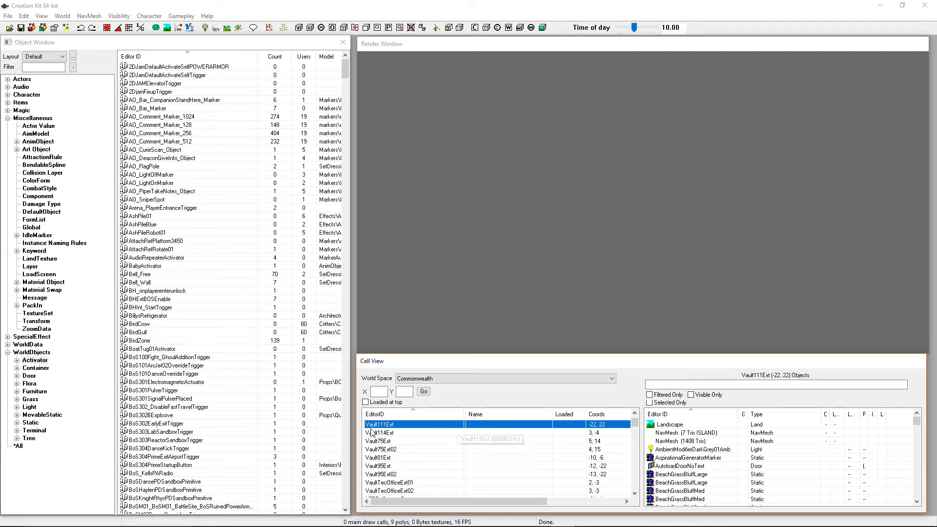
{"action": "double_click", "coordinate": [408, 426]}
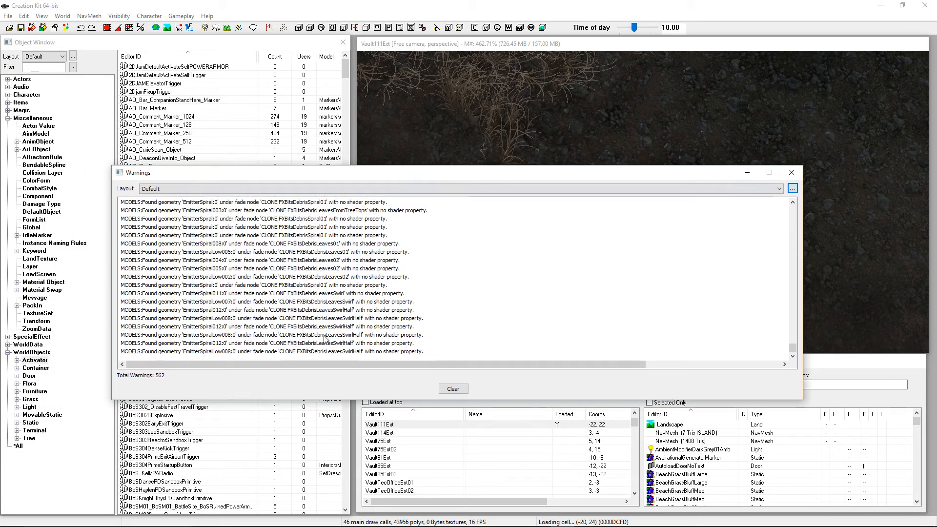
Step: Close the warnings window and hide the markers in the render view, facing the open ground outside the vault
{"action": "scroll", "coordinate": [326, 339], "scroll_direction": "down", "scroll_amount": 5}
{"action": "left_click_drag", "start_coordinate": [508, 178], "coordinate": [476, 173]}
{"action": "left_click", "coordinate": [760, 167]}
{"action": "middle_click_drag", "start_coordinate": [642, 182], "coordinate": [518, 217], "text": "shift"}
{"action": "middle_click_drag", "start_coordinate": [614, 178], "coordinate": [574, 149], "text": "shift"}
{"action": "scroll", "coordinate": [579, 163], "scroll_direction": "up", "scroll_amount": 3}
{"action": "scroll", "coordinate": [573, 159], "scroll_direction": "down", "scroll_amount": 2}
{"action": "key", "text": "m"}
{"action": "mouse_move", "coordinate": [607, 182]}
{"action": "middle_mouse_down", "text": "shift"}
{"action": "mouse_move", "coordinate": [705, 177]}
{"action": "mouse_move", "coordinate": [615, 182]}
{"action": "middle_mouse_up", "text": "shift"}
{"action": "scroll", "coordinate": [610, 186], "scroll_direction": "up", "scroll_amount": 6}
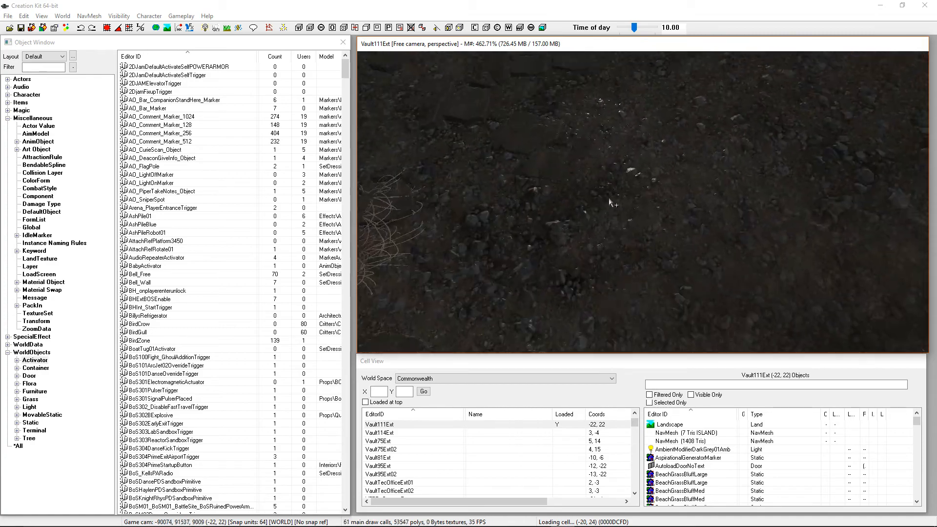
{"action": "scroll", "coordinate": [613, 196], "scroll_direction": "down", "scroll_amount": 4}
{"action": "scroll", "coordinate": [615, 207], "scroll_direction": "up", "scroll_amount": 3}
{"action": "scroll", "coordinate": [615, 207], "scroll_direction": "down", "scroll_amount": 3}
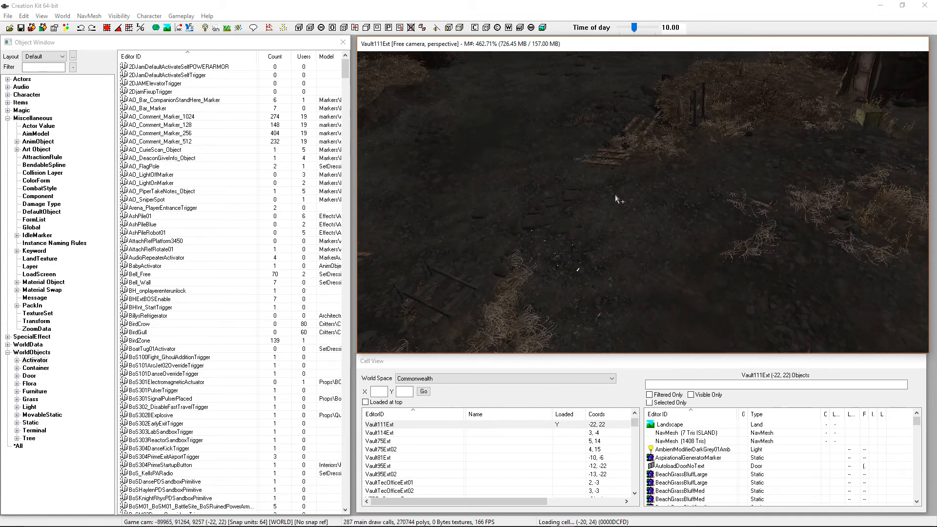
Step: Filter the Activator world objects for "button"
{"action": "left_click", "coordinate": [205, 225]}
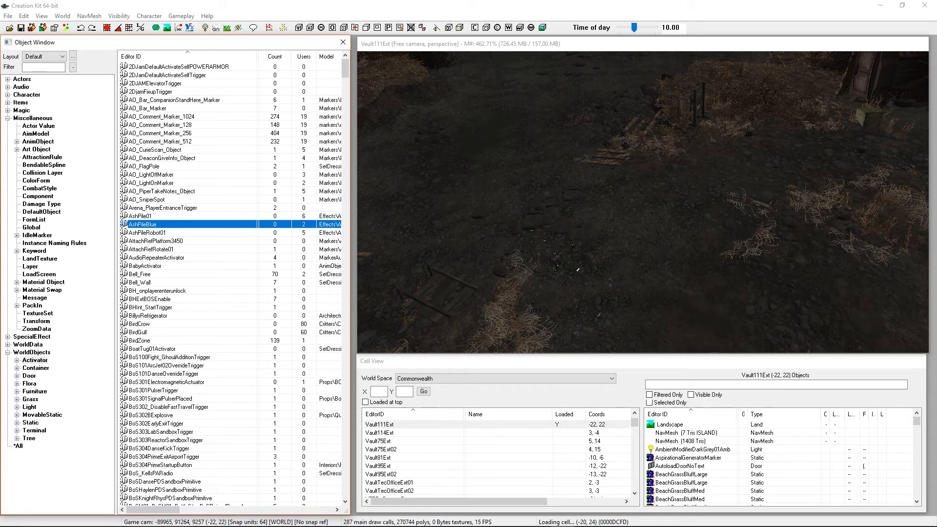
{"action": "left_click", "coordinate": [38, 352]}
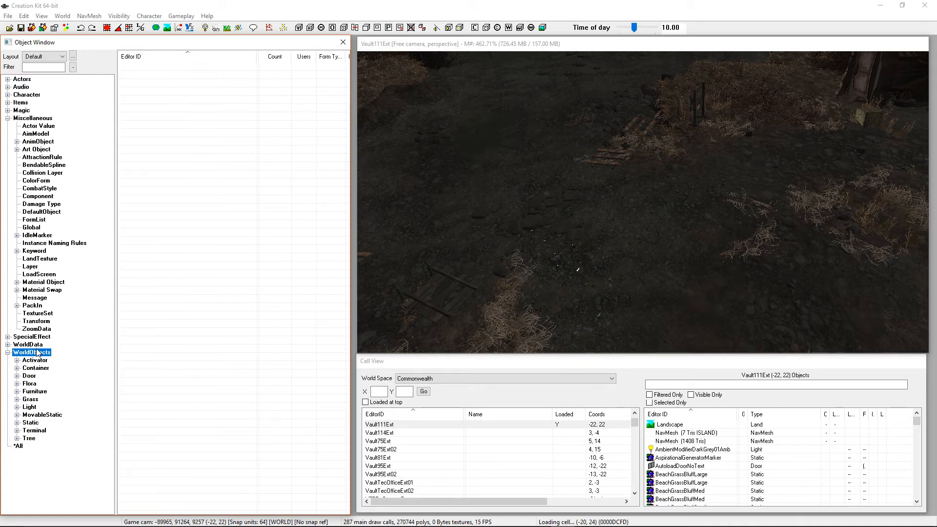
{"action": "left_click", "coordinate": [32, 361]}
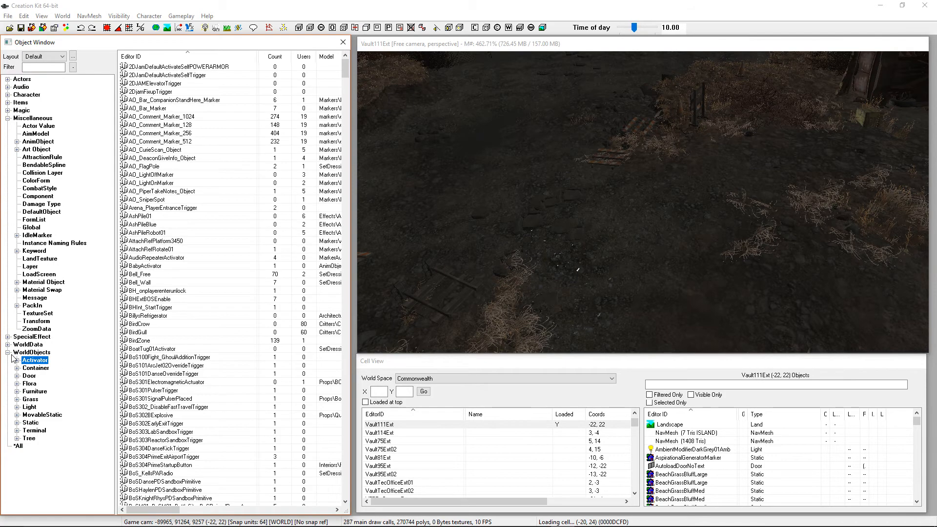
{"action": "left_click", "coordinate": [45, 68]}
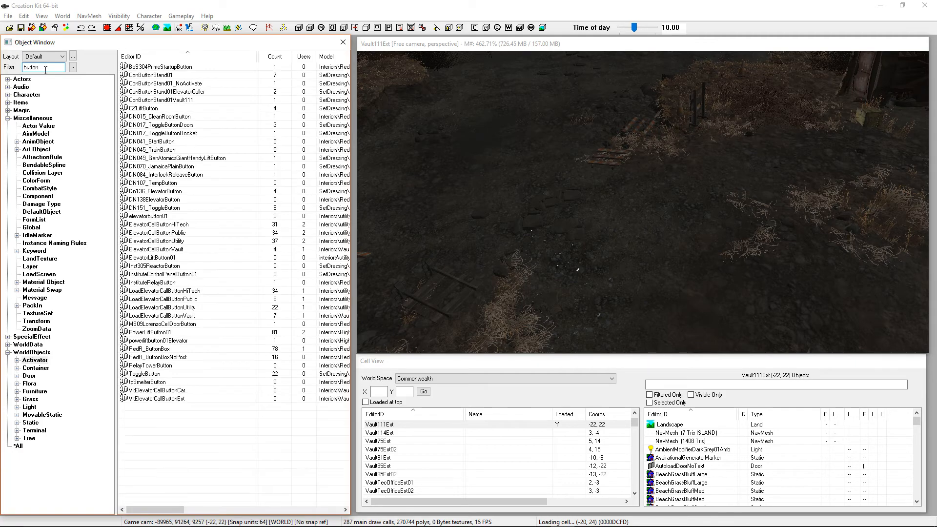
Step: Place a PowerLiftButton01 activator on the open ground of the Vault111Ext cell and dismiss the warnings
{"action": "left_click", "coordinate": [185, 332]}
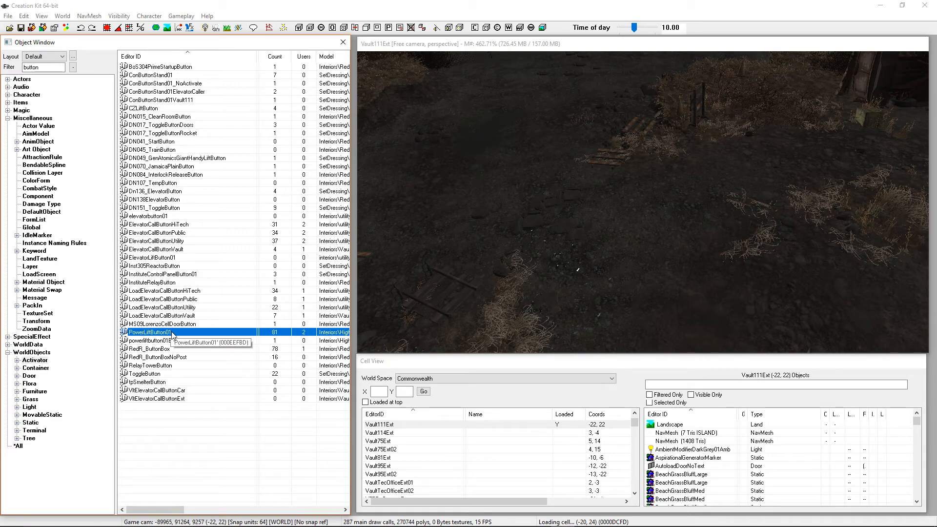
{"action": "left_click_drag", "start_coordinate": [544, 292], "coordinate": [592, 223]}
{"action": "left_click", "coordinate": [774, 167]}
{"action": "mouse_move", "coordinate": [596, 177]}
{"action": "middle_mouse_down", "text": "shift"}
{"action": "mouse_move", "coordinate": [590, 171]}
{"action": "mouse_move", "coordinate": [606, 177]}
{"action": "middle_mouse_up", "text": "shift"}
{"action": "scroll", "coordinate": [596, 173], "scroll_direction": "up", "scroll_amount": 3}
{"action": "scroll", "coordinate": [616, 179], "scroll_direction": "up", "scroll_amount": 1}
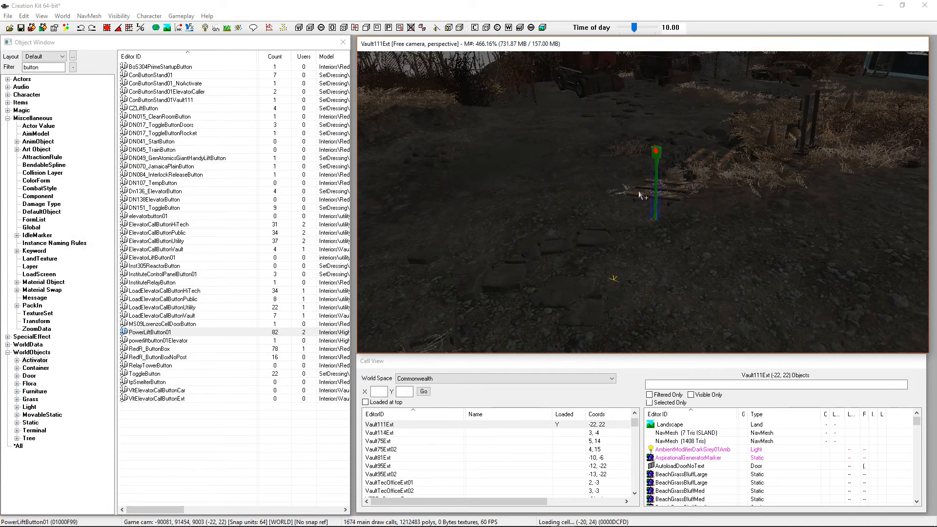
Step: Reposition the placed power lift button on the open ground
{"action": "key", "text": "w"}
{"action": "left_click_drag", "start_coordinate": [659, 308], "coordinate": [645, 287]}
{"action": "key", "text": "w"}
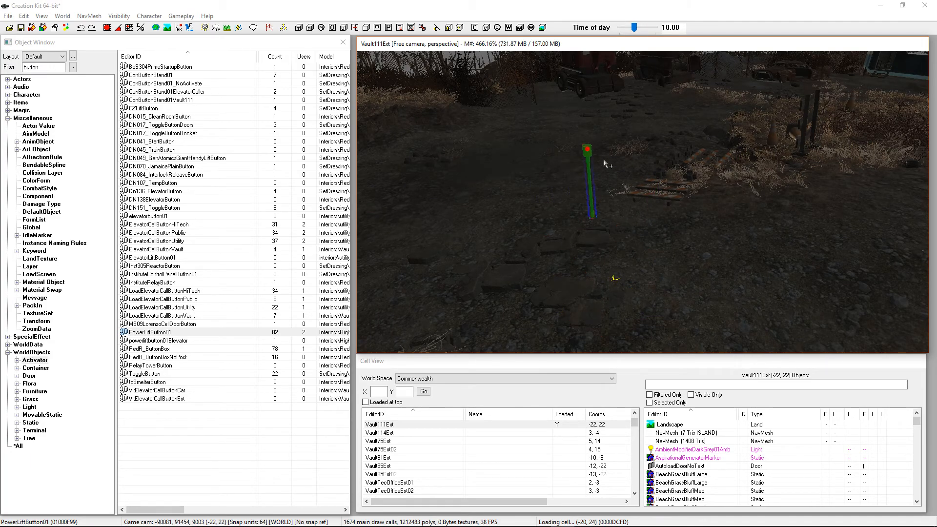
{"action": "left_click_drag", "start_coordinate": [587, 155], "coordinate": [629, 200]}
{"action": "scroll", "coordinate": [643, 202], "scroll_direction": "down", "scroll_amount": 5}
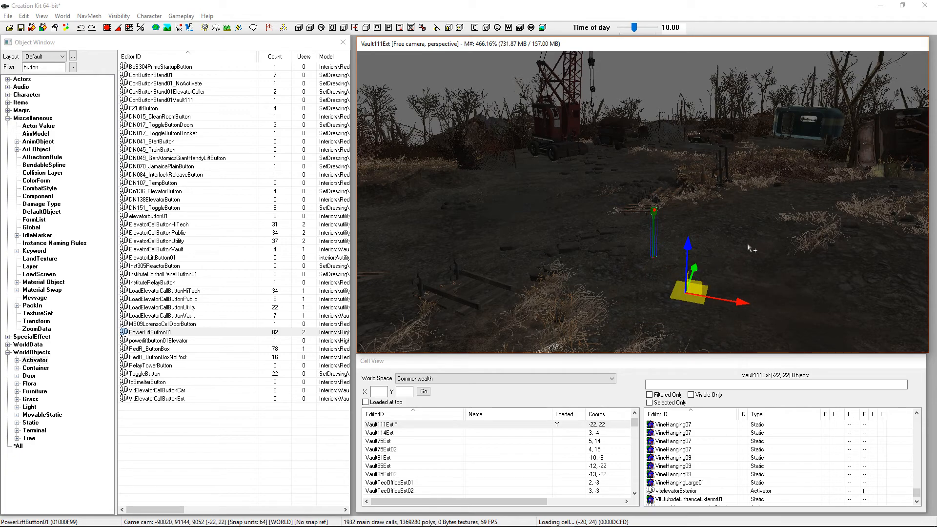
{"action": "left_click_drag", "start_coordinate": [689, 247], "coordinate": [668, 184]}
{"action": "key", "text": "e"}
{"action": "key", "text": "ctrl+z"}
Step: Select the power lift button again and drop it onto the ground surface
{"action": "middle_click_drag", "start_coordinate": [729, 202], "coordinate": [654, 58], "text": "shift"}
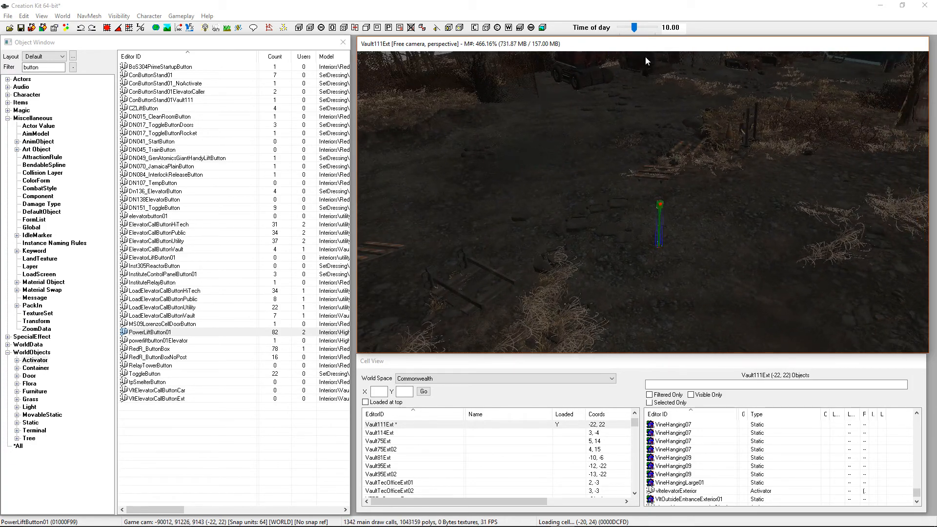
{"action": "left_click", "coordinate": [646, 59]}
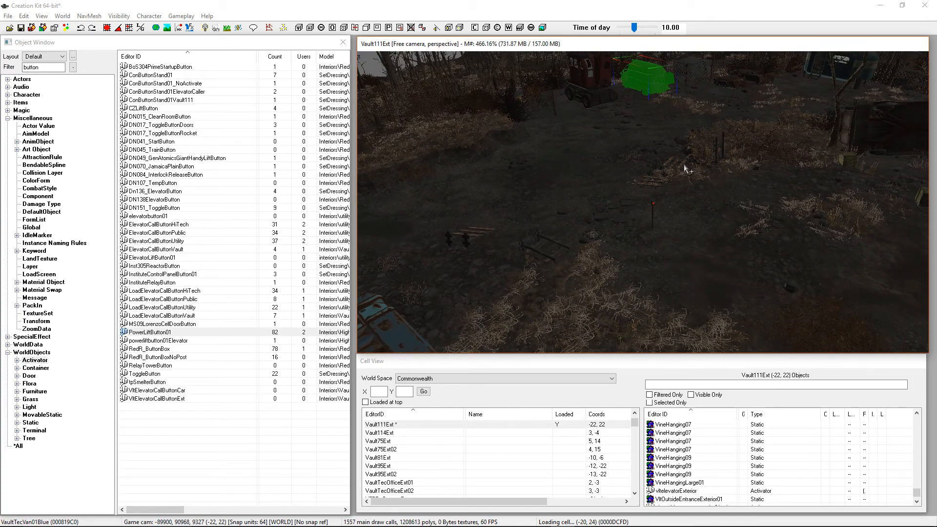
{"action": "scroll", "coordinate": [684, 166], "scroll_direction": "down", "scroll_amount": 5}
{"action": "left_click", "coordinate": [667, 186]}
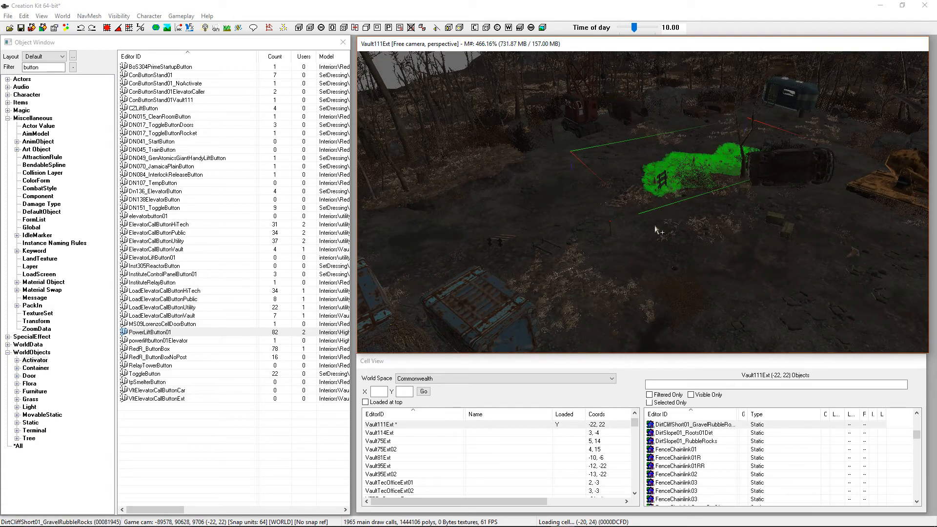
{"action": "middle_click_drag", "start_coordinate": [655, 235], "coordinate": [680, 257]}
{"action": "scroll", "coordinate": [667, 245], "scroll_direction": "up", "scroll_amount": 2}
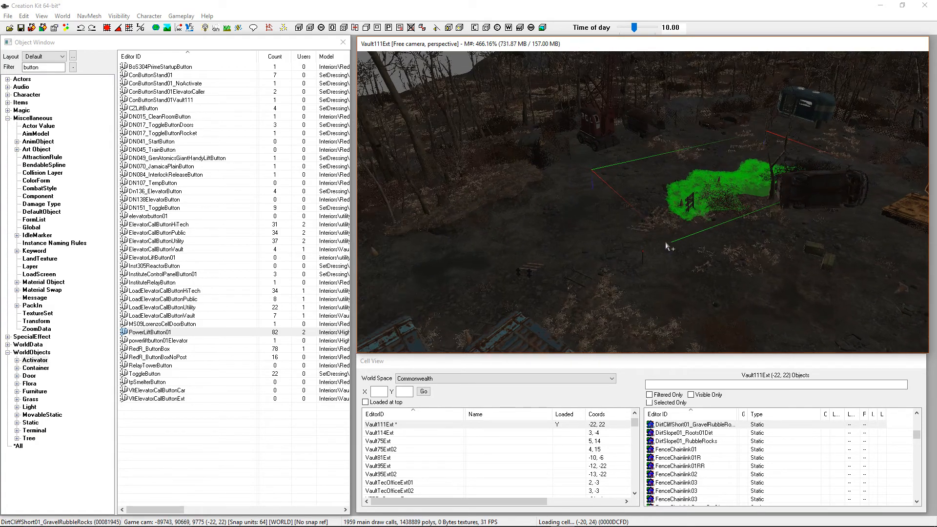
{"action": "left_click", "coordinate": [644, 259]}
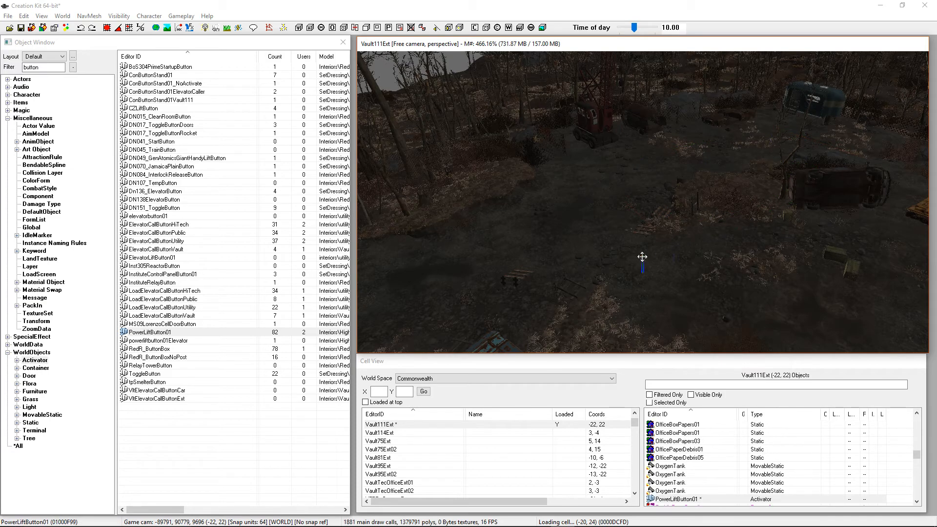
{"action": "middle_click_drag", "start_coordinate": [648, 253], "coordinate": [649, 258]}
{"action": "key", "text": "f"}
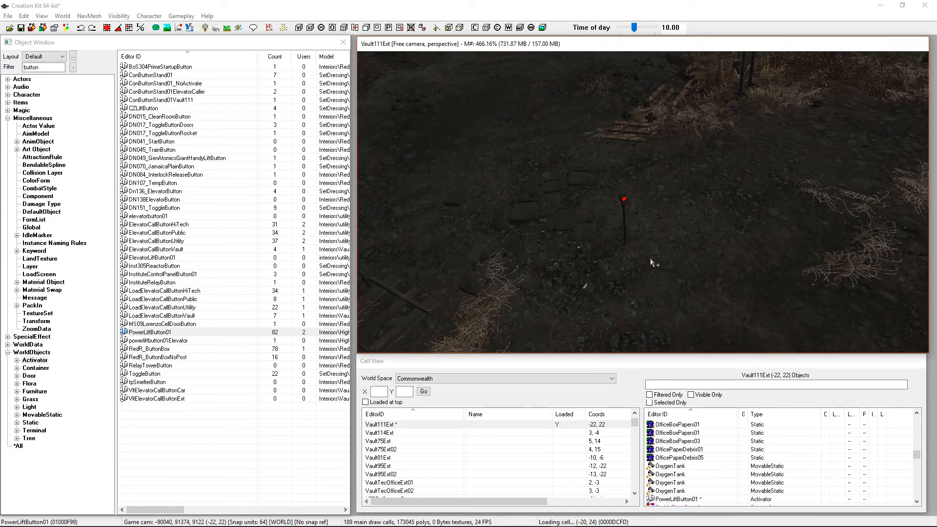
Step: Examine the placed power lift button up close and from several angles to check how it stands on the ground
{"action": "scroll", "coordinate": [640, 239], "scroll_direction": "up", "scroll_amount": 4}
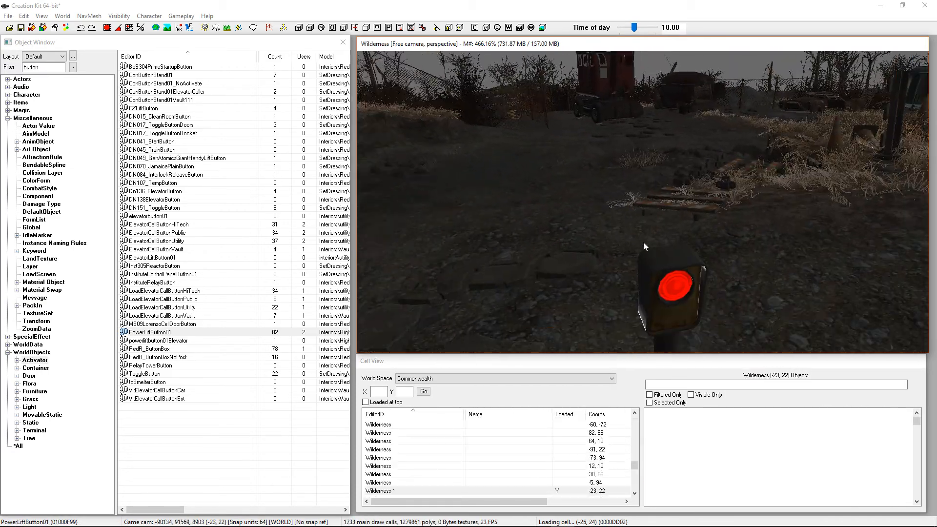
{"action": "scroll", "coordinate": [644, 244], "scroll_direction": "down", "scroll_amount": 4}
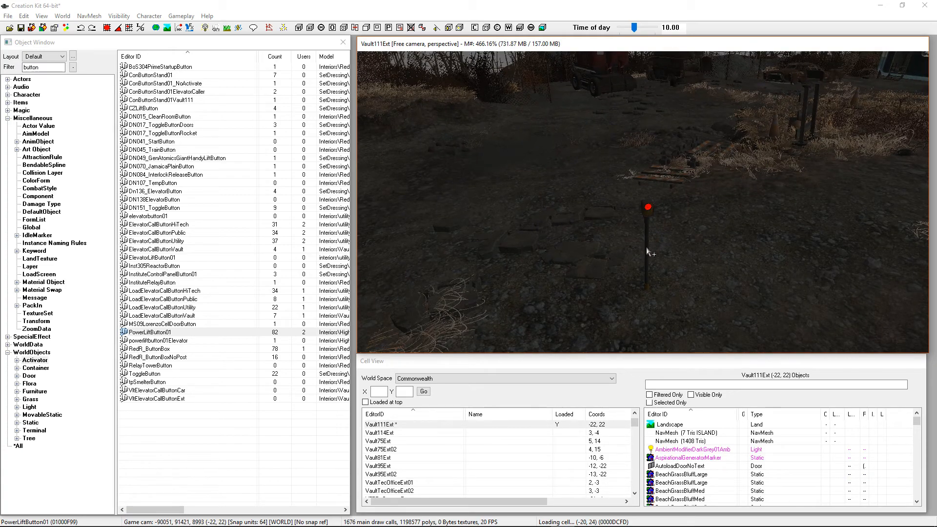
{"action": "middle_click_drag", "start_coordinate": [637, 214], "coordinate": [643, 214]}
{"action": "left_click", "coordinate": [683, 211]}
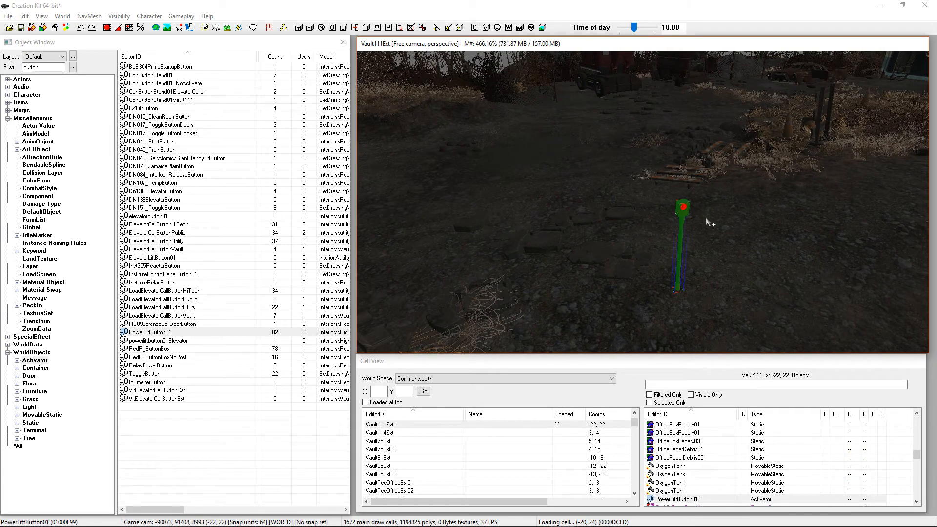
{"action": "left_click", "coordinate": [709, 230]}
{"action": "mouse_move", "coordinate": [709, 230]}
{"action": "middle_mouse_down", "text": "shift"}
{"action": "mouse_move", "coordinate": [709, 198]}
{"action": "mouse_move", "coordinate": [703, 242]}
{"action": "middle_mouse_up", "text": "shift"}
{"action": "left_click", "coordinate": [676, 271]}
{"action": "middle_click_drag", "start_coordinate": [666, 269], "coordinate": [666, 244], "text": "shift"}
{"action": "left_click", "coordinate": [659, 240]}
Step: Filter the Static world objects for "xmarker"
{"action": "left_click", "coordinate": [50, 70]}
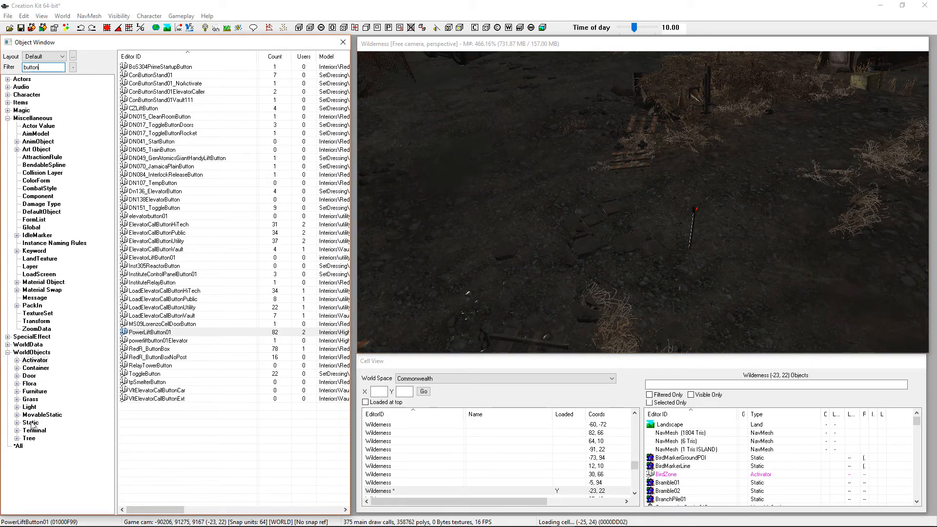
{"action": "left_click", "coordinate": [34, 354]}
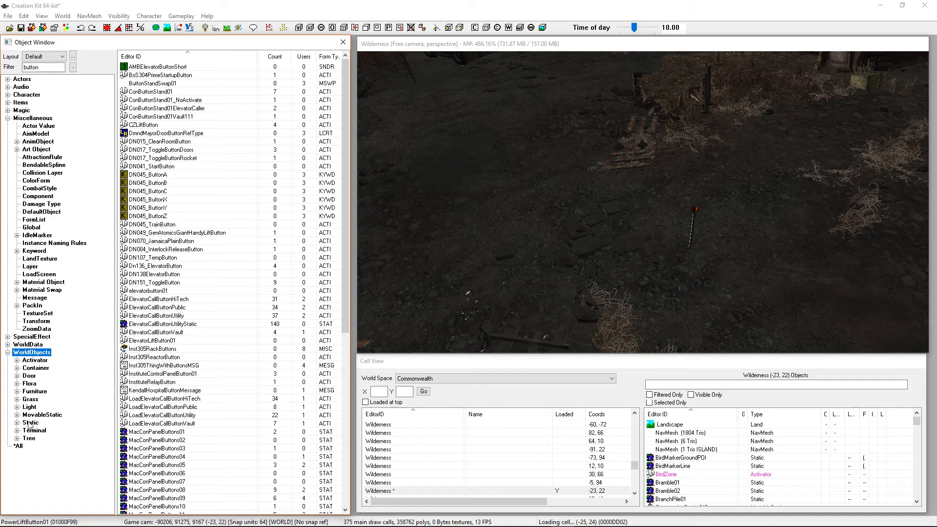
{"action": "left_click", "coordinate": [30, 422]}
{"action": "double_click", "coordinate": [43, 67]}
{"action": "type", "text": "xmarker"}
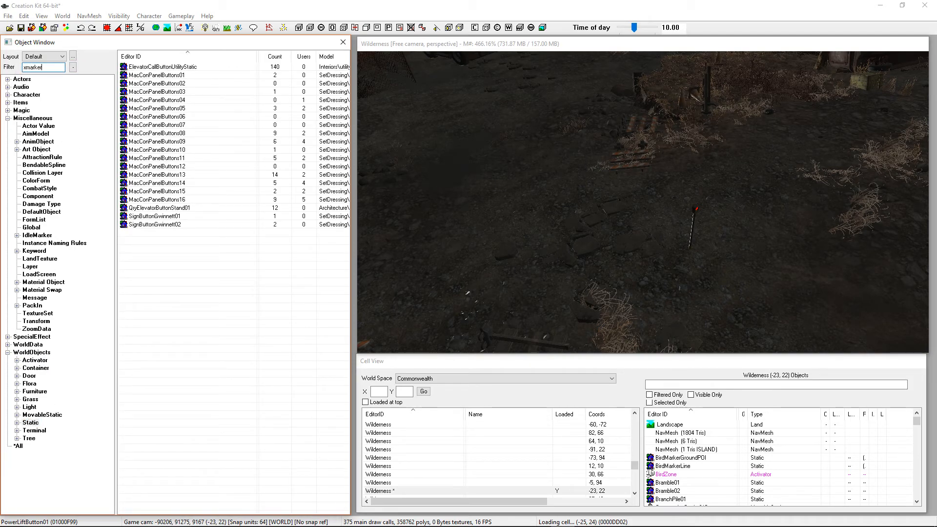
Step: Try to place an XMarker on the ground near the power lift button
{"action": "middle_click_drag", "start_coordinate": [379, 96], "coordinate": [456, 159]}
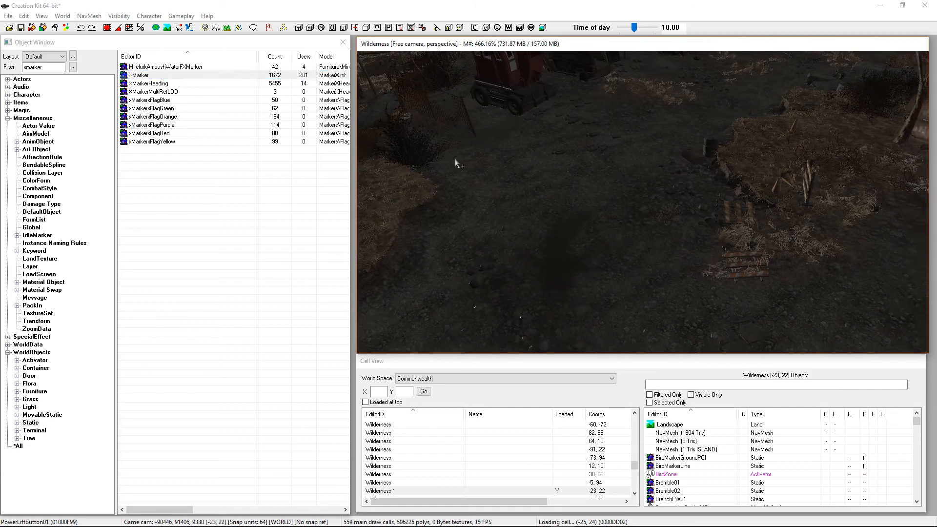
{"action": "scroll", "coordinate": [452, 155], "scroll_direction": "down", "scroll_amount": 3}
{"action": "left_click_drag", "start_coordinate": [159, 76], "coordinate": [496, 149]}
{"action": "middle_click_drag", "start_coordinate": [502, 149], "coordinate": [508, 146]}
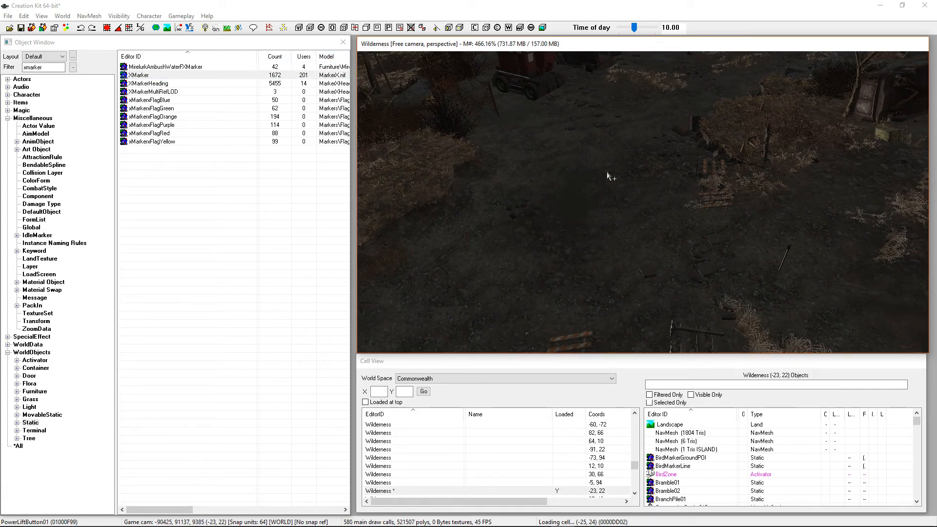
Step: Show the markers and turn on bright lighting in the render view
{"action": "key", "text": "m"}
{"action": "scroll", "coordinate": [613, 197], "scroll_direction": "down", "scroll_amount": 3}
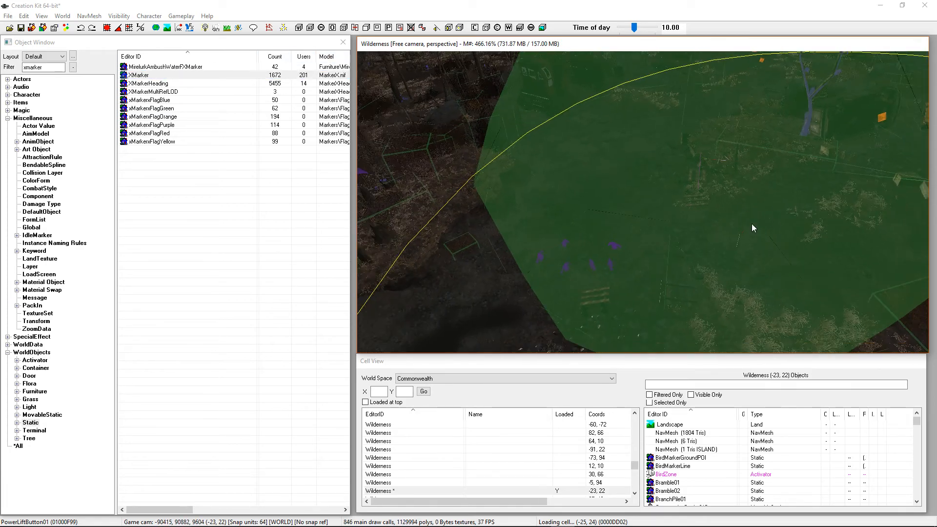
{"action": "left_click", "coordinate": [41, 15]}
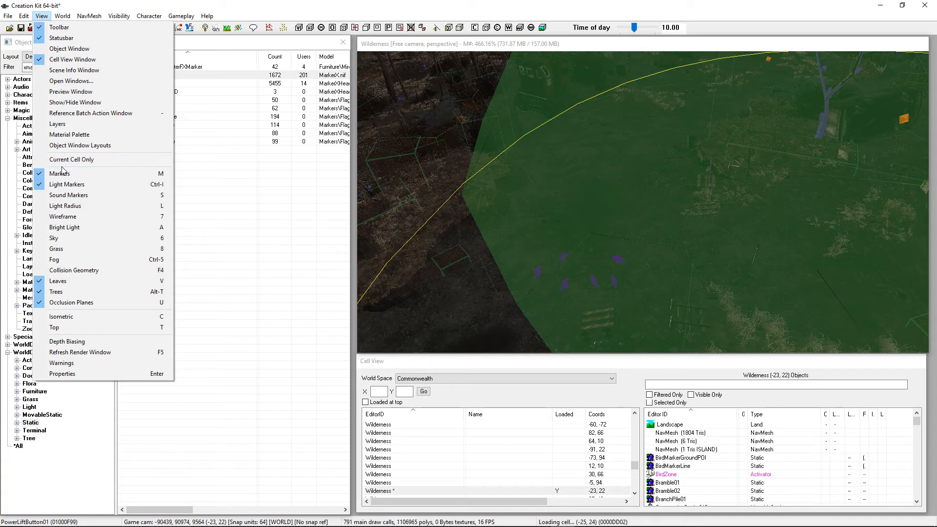
{"action": "left_click", "coordinate": [454, 45]}
{"action": "scroll", "coordinate": [558, 151], "scroll_direction": "up", "scroll_amount": 4}
{"action": "scroll", "coordinate": [559, 157], "scroll_direction": "down", "scroll_amount": 5}
{"action": "left_click", "coordinate": [205, 27]}
{"action": "scroll", "coordinate": [603, 111], "scroll_direction": "up", "scroll_amount": 5}
Step: Place an XMarker on the ground in the Vault111Ext cell and move it in line with the power lift button
{"action": "left_click_drag", "start_coordinate": [138, 75], "coordinate": [573, 190]}
{"action": "left_click", "coordinate": [760, 168]}
{"action": "middle_click_drag", "start_coordinate": [833, 200], "coordinate": [645, 214], "text": "shift"}
{"action": "scroll", "coordinate": [645, 214], "scroll_direction": "down", "scroll_amount": 3}
{"action": "scroll", "coordinate": [616, 198], "scroll_direction": "down", "scroll_amount": 3}
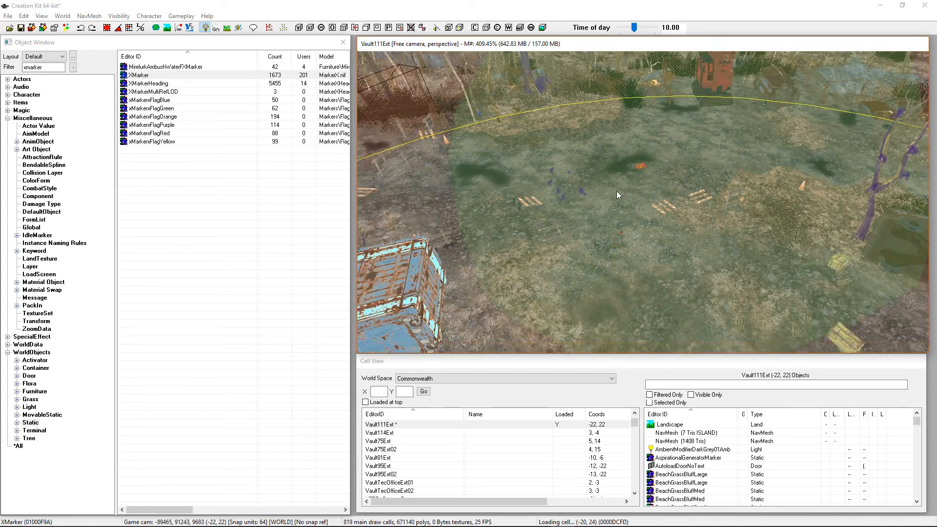
{"action": "scroll", "coordinate": [619, 193], "scroll_direction": "up", "scroll_amount": 8}
{"action": "scroll", "coordinate": [628, 176], "scroll_direction": "up", "scroll_amount": 3}
{"action": "left_click_drag", "start_coordinate": [665, 117], "coordinate": [639, 117]}
{"action": "key", "text": "shift"}
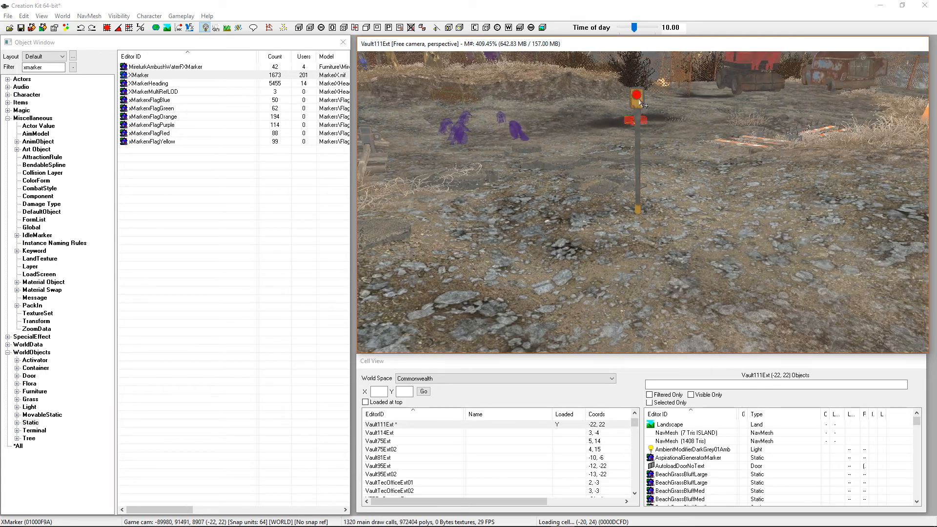
Step: Fine-tune the XMarker's position on the ground beyond the power lift button
{"action": "scroll", "coordinate": [639, 101], "scroll_direction": "down", "scroll_amount": 2}
{"action": "middle_click_drag", "start_coordinate": [639, 101], "coordinate": [651, 125]}
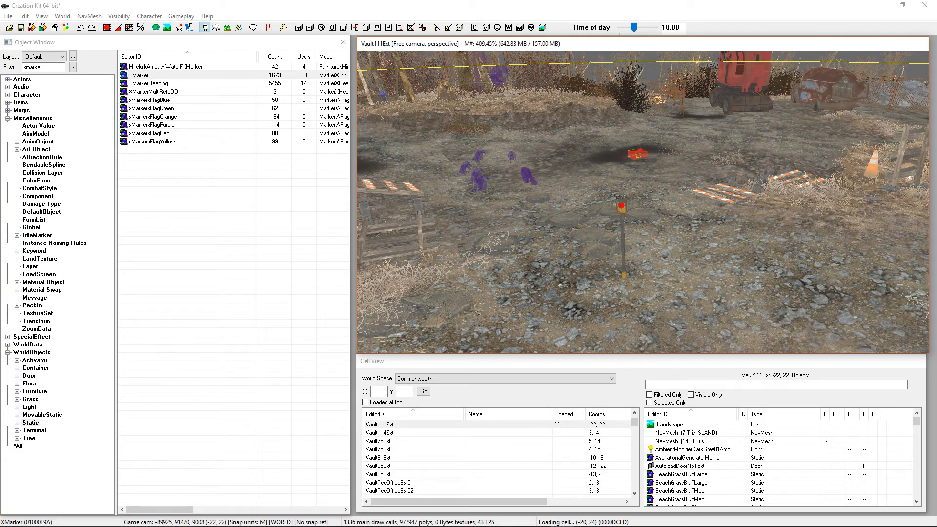
{"action": "key", "text": "shift"}
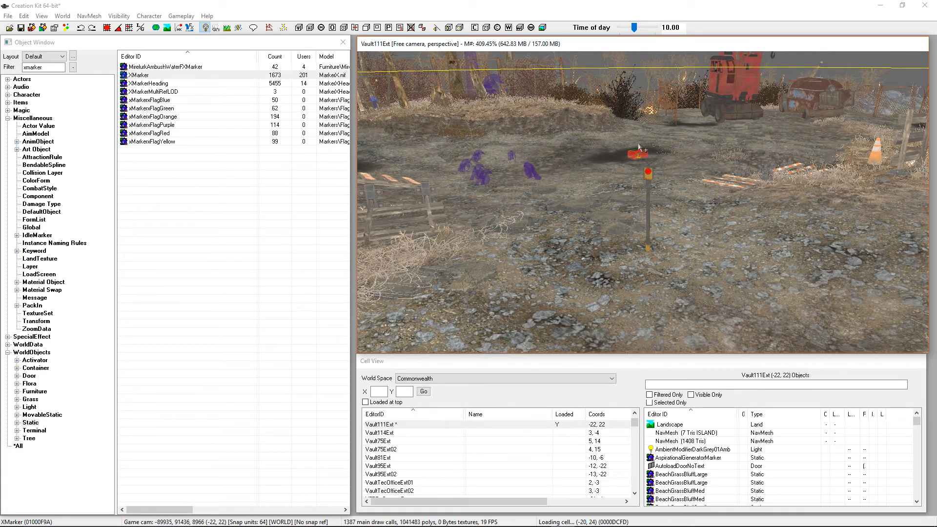
{"action": "mouse_move", "coordinate": [640, 153]}
{"action": "left_mouse_down"}
{"action": "mouse_move", "coordinate": [652, 150]}
{"action": "mouse_move", "coordinate": [653, 128]}
{"action": "mouse_move", "coordinate": [644, 151]}
{"action": "left_mouse_up"}
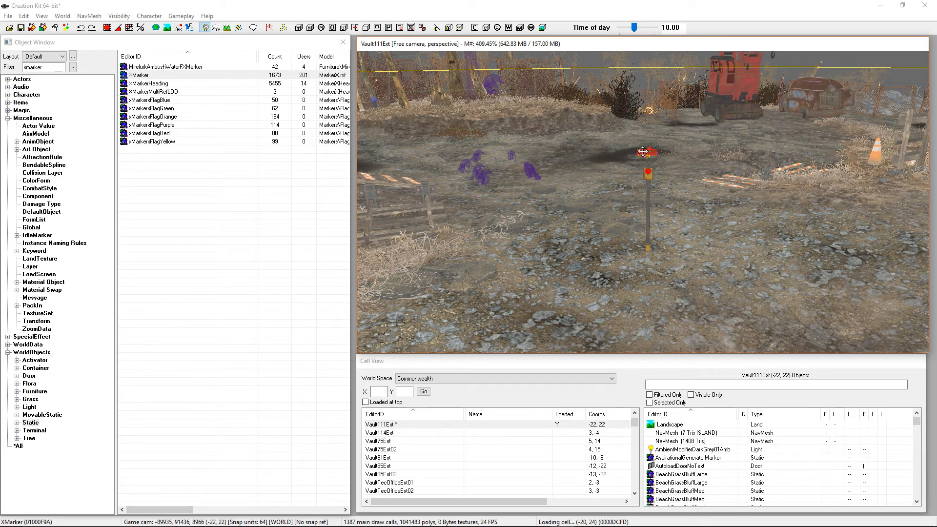
{"action": "left_click", "coordinate": [152, 85]}
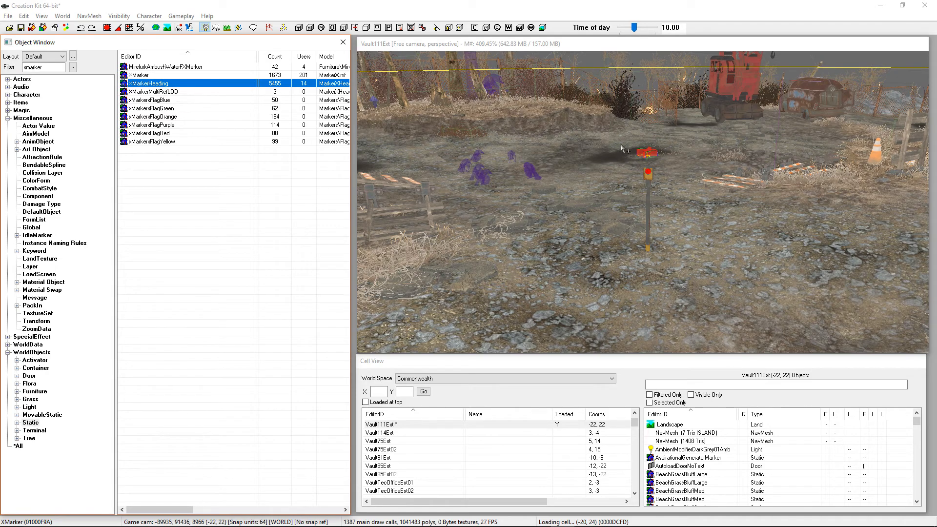
{"action": "left_click_drag", "start_coordinate": [644, 152], "coordinate": [655, 152]}
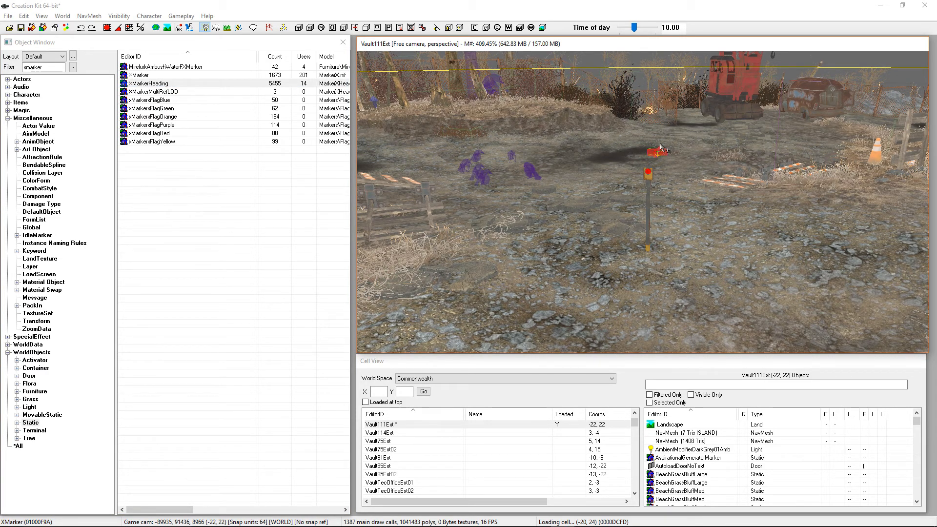
{"action": "middle_click_drag", "start_coordinate": [660, 146], "coordinate": [716, 236], "text": "shift"}
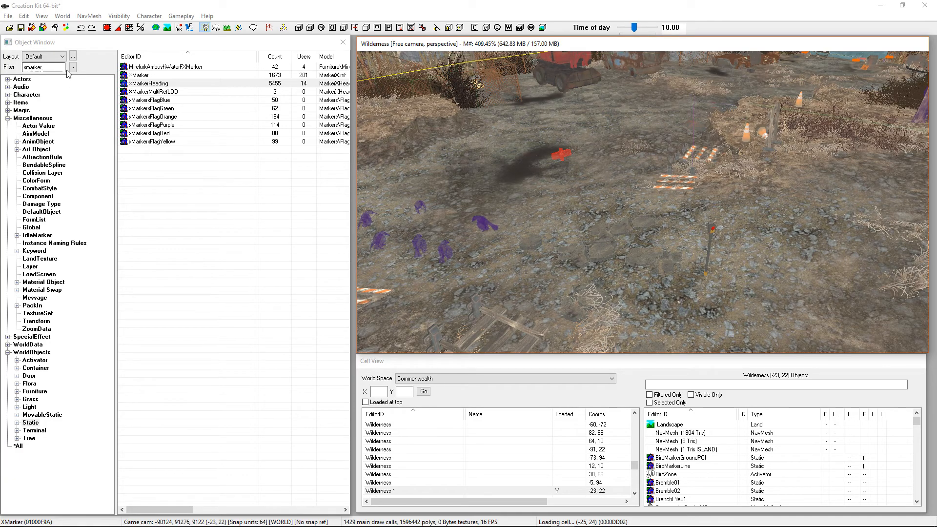
Step: Filter the Activator world objects for "button" and select PowerLiftButton01
{"action": "left_click", "coordinate": [34, 360]}
{"action": "left_click_drag", "start_coordinate": [44, 65], "coordinate": [5, 71]}
{"action": "type", "text": "button"}
{"action": "left_click", "coordinate": [161, 332]}
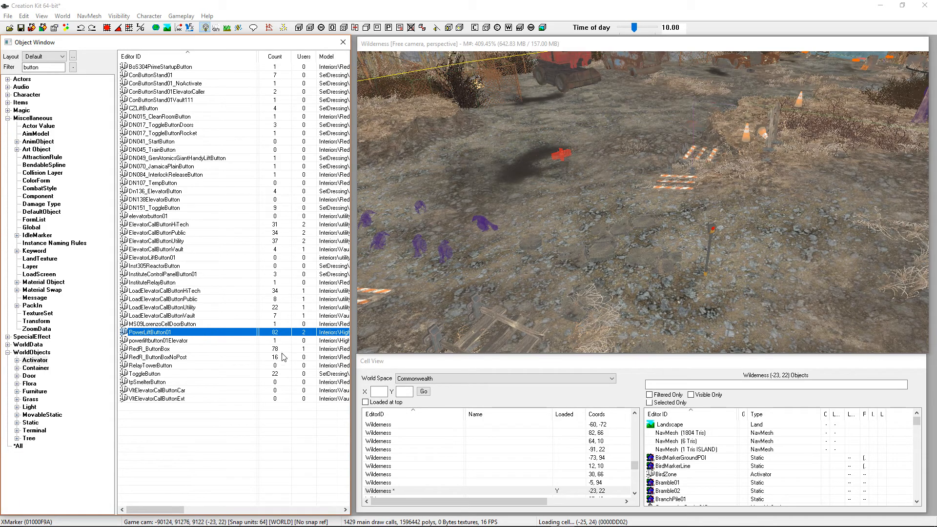
Step: Open the placed power lift button's reference properties and enlarge the window to show all its options
{"action": "left_click", "coordinate": [714, 232]}
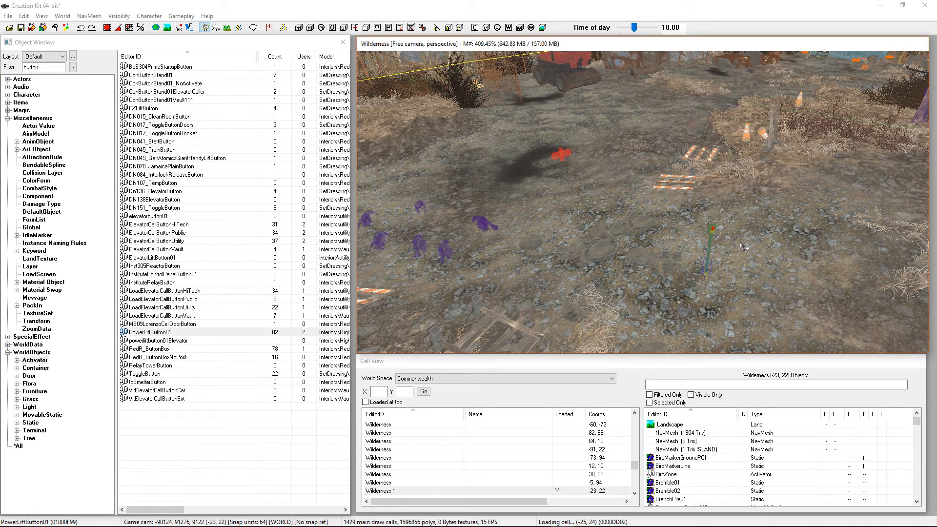
{"action": "double_click", "coordinate": [712, 232]}
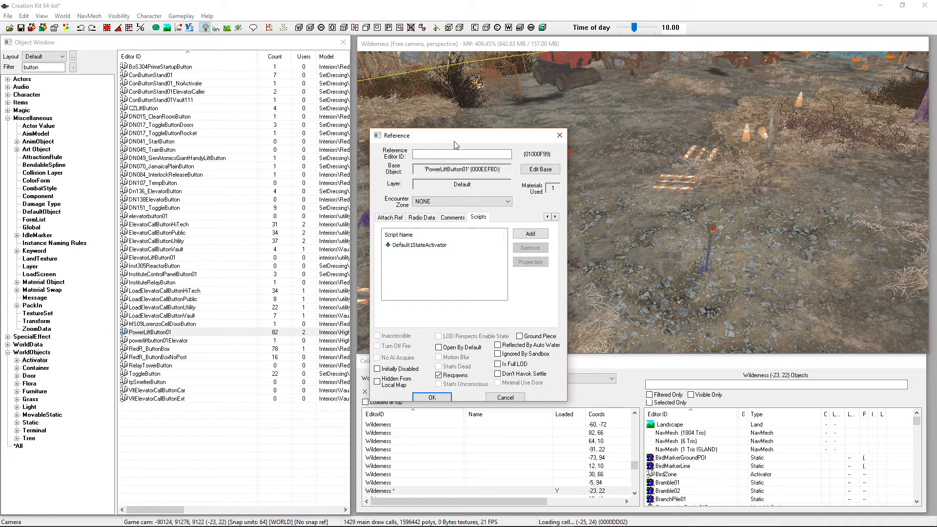
{"action": "left_click_drag", "start_coordinate": [419, 125], "coordinate": [454, 130]}
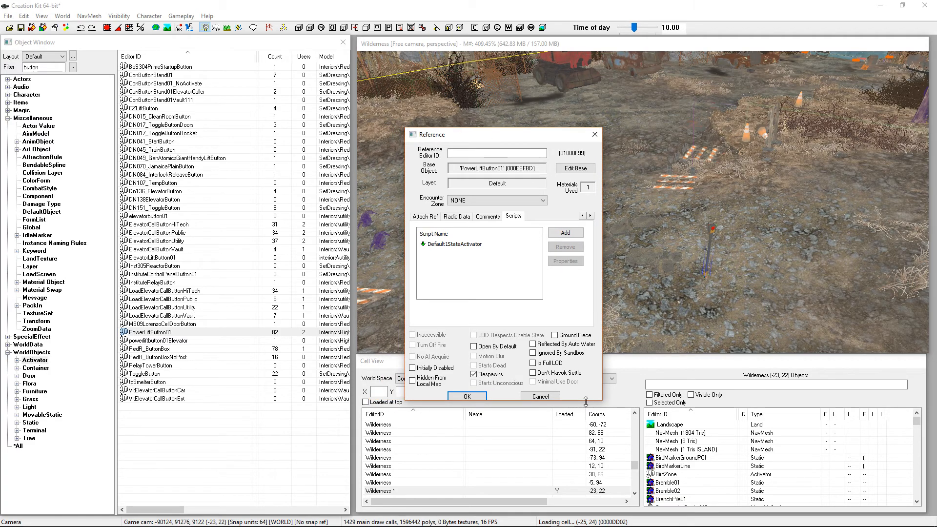
{"action": "left_click_drag", "start_coordinate": [586, 401], "coordinate": [585, 424]}
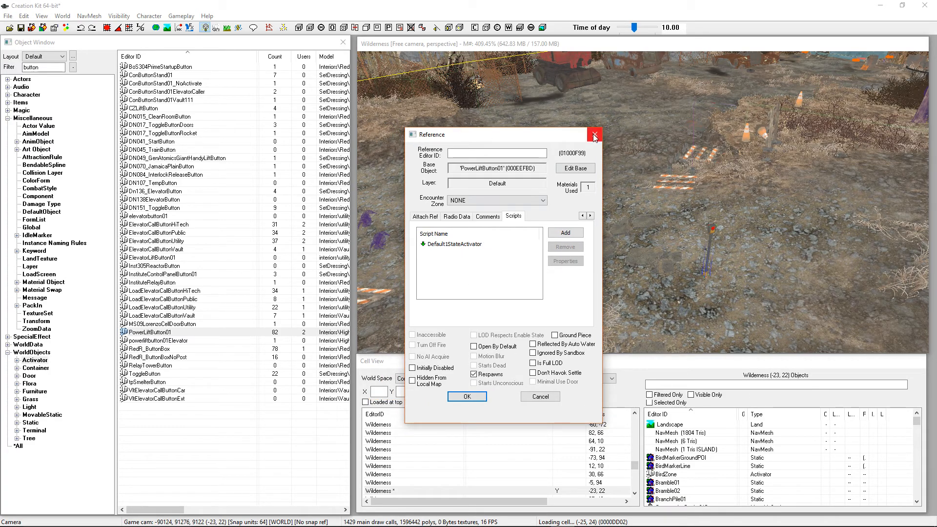
{"action": "left_click_drag", "start_coordinate": [584, 137], "coordinate": [642, 139]}
Step: Open the PowerLiftButton01 base activator's properties and arrange them alongside the placed button's reference properties
{"action": "left_click", "coordinate": [193, 335]}
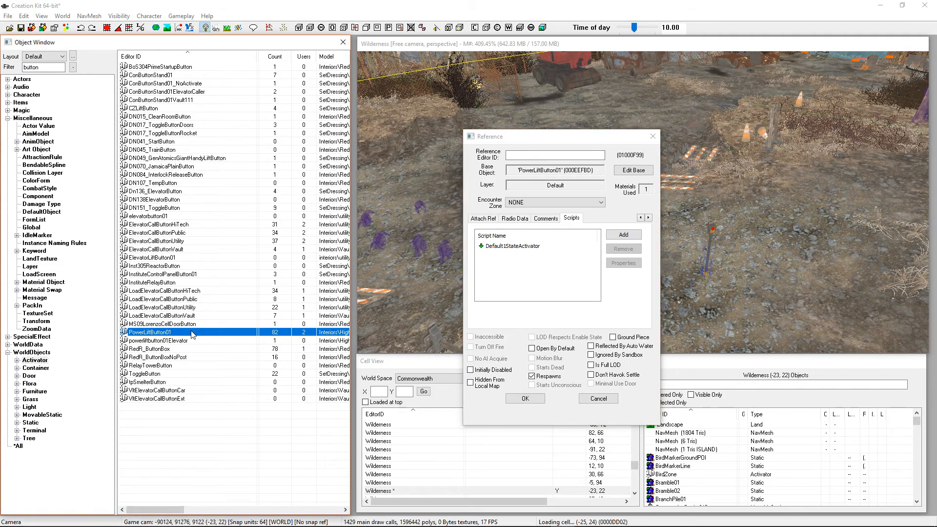
{"action": "double_click", "coordinate": [193, 335]}
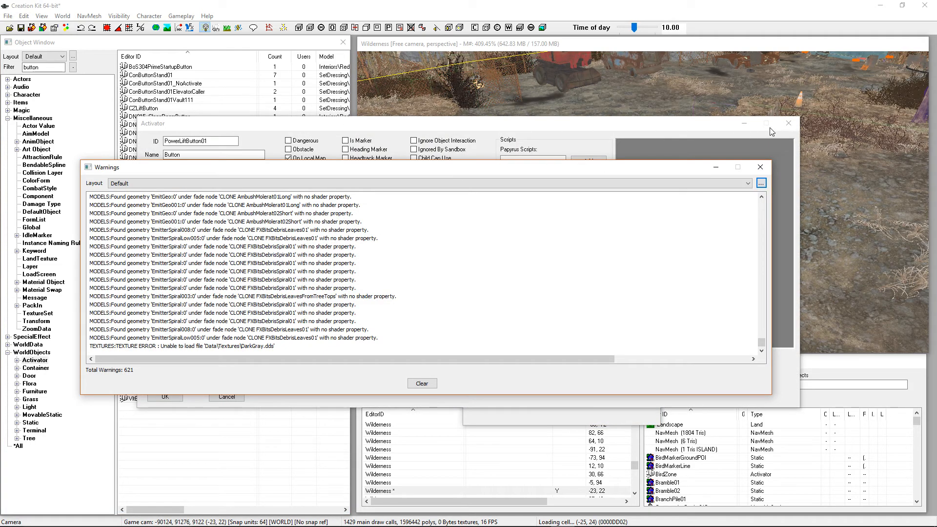
{"action": "left_click", "coordinate": [761, 170]}
{"action": "left_click_drag", "start_coordinate": [630, 214], "coordinate": [619, 230]}
{"action": "left_click_drag", "start_coordinate": [503, 233], "coordinate": [480, 247]}
{"action": "left_click", "coordinate": [537, 156]}
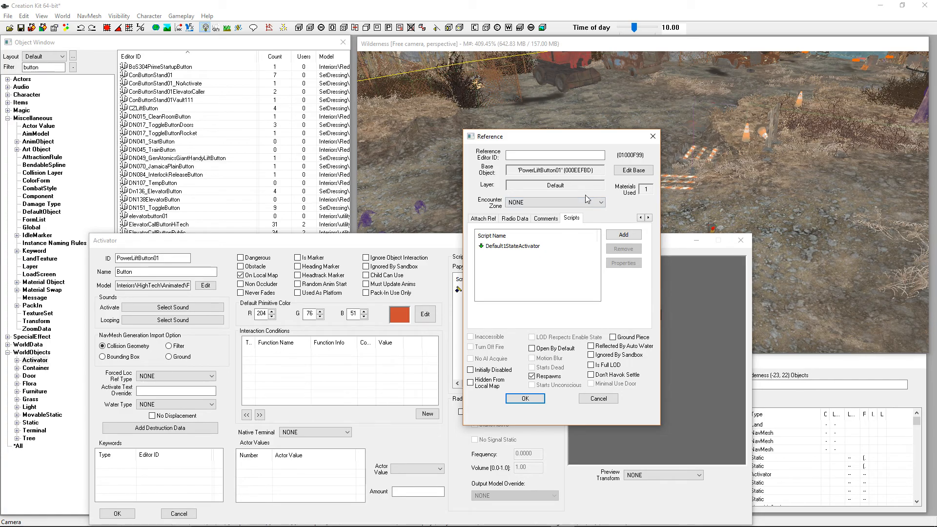
{"action": "left_click", "coordinate": [435, 266]}
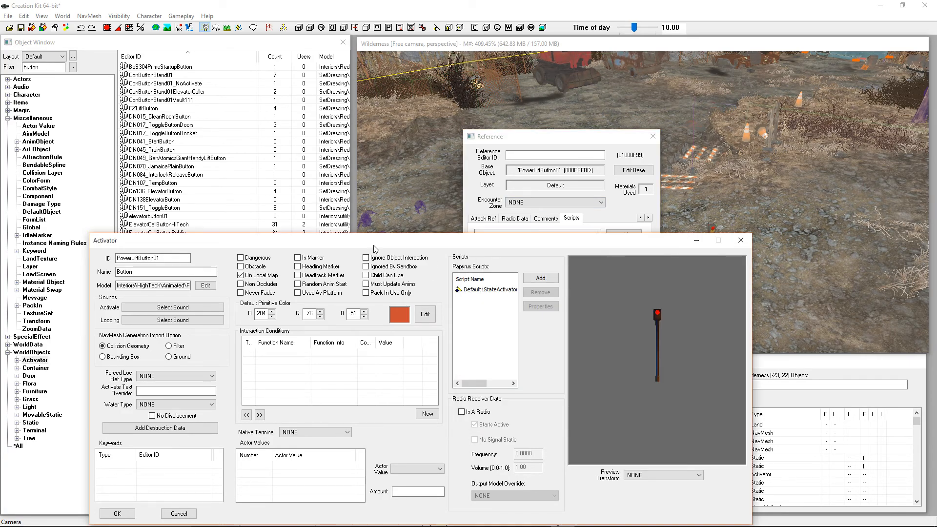
Step: Compare the base activator's Papyrus scripts with those on the placed reference and close the base properties without changes
{"action": "left_click", "coordinate": [585, 171]}
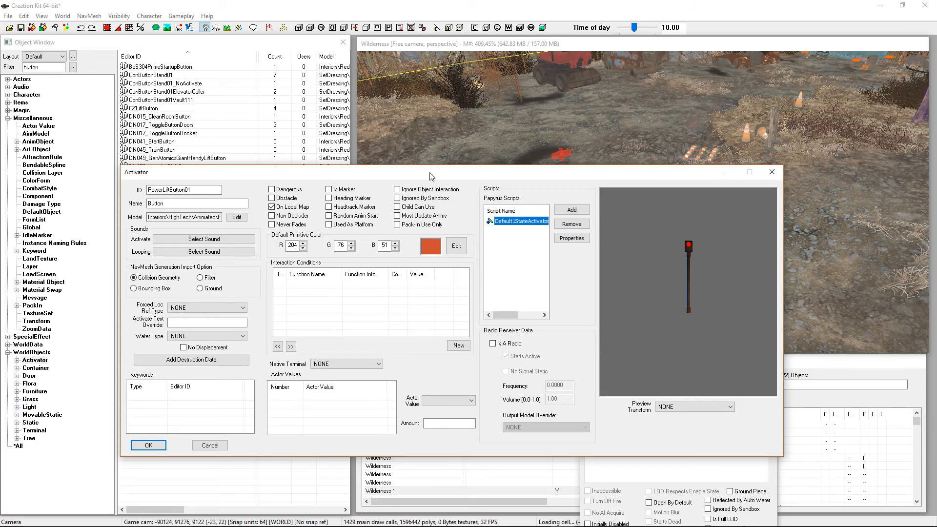
{"action": "left_click_drag", "start_coordinate": [433, 172], "coordinate": [463, 340]}
{"action": "left_click_drag", "start_coordinate": [333, 340], "coordinate": [315, 362]}
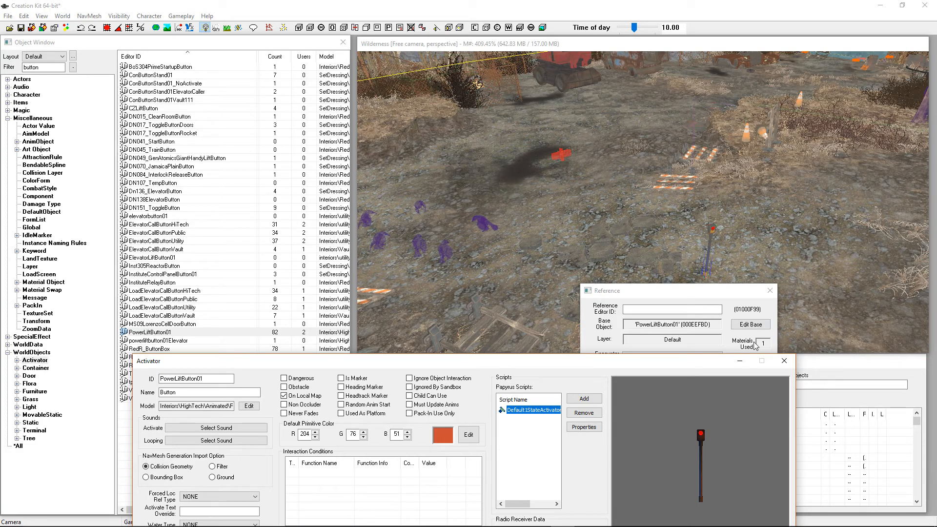
{"action": "left_click_drag", "start_coordinate": [700, 360], "coordinate": [658, 177]}
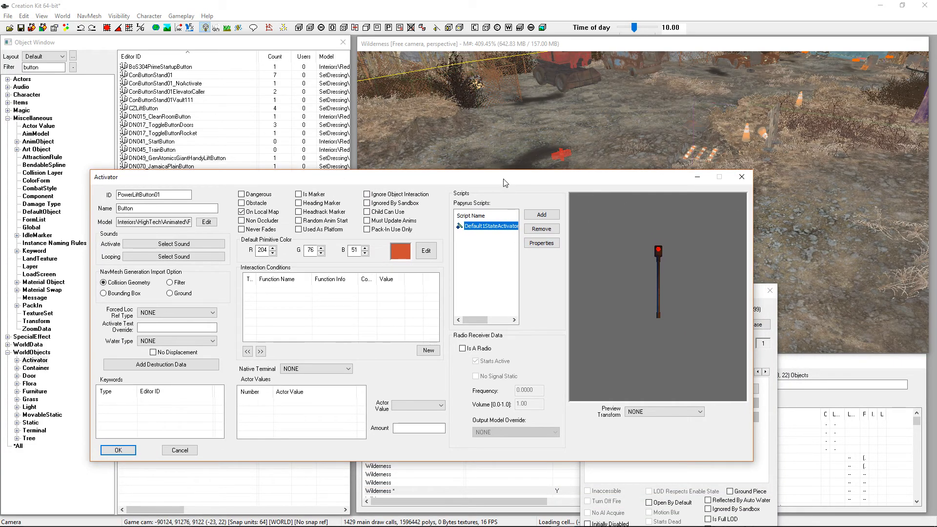
{"action": "left_click_drag", "start_coordinate": [505, 183], "coordinate": [553, 212]}
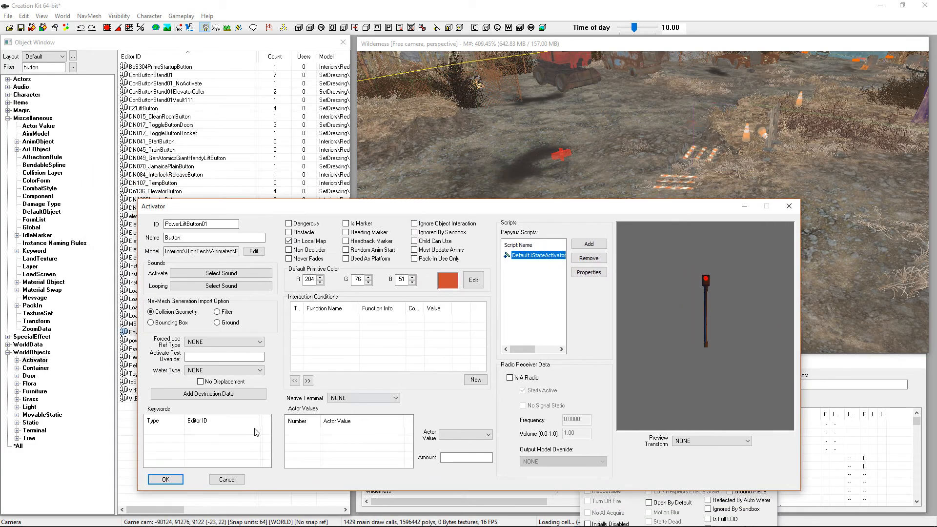
{"action": "left_click", "coordinate": [228, 482]}
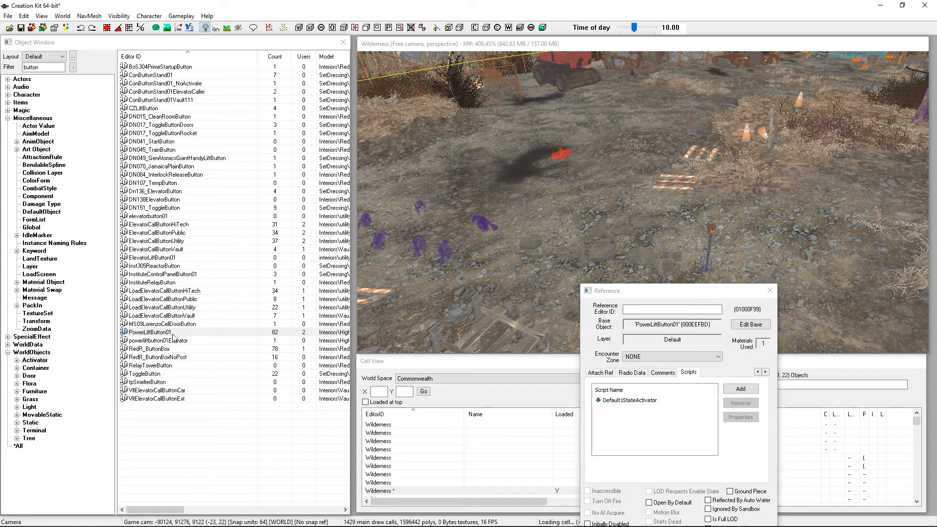
Step: Review the PowerLiftButton01 base activator once more, then close its properties and the placed button's reference
{"action": "right_click", "coordinate": [176, 324]}
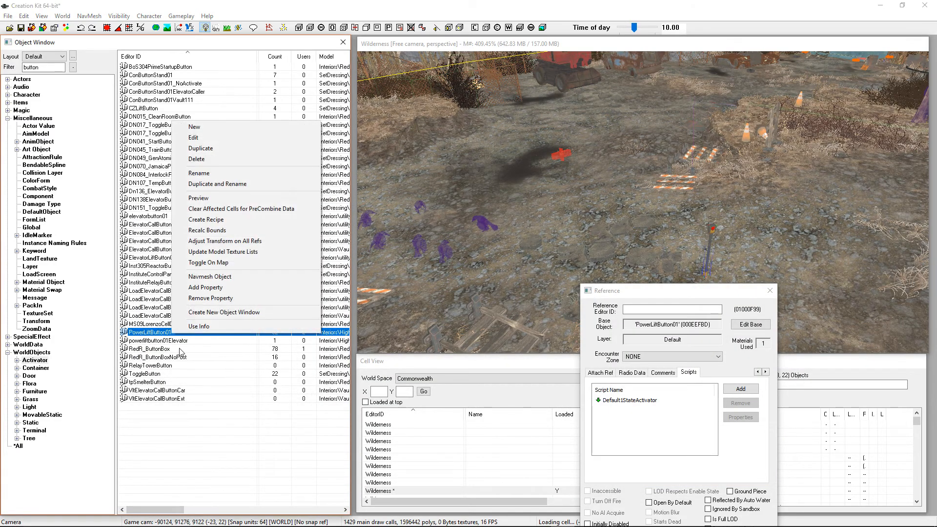
{"action": "left_click", "coordinate": [145, 327]}
{"action": "left_click", "coordinate": [149, 332]}
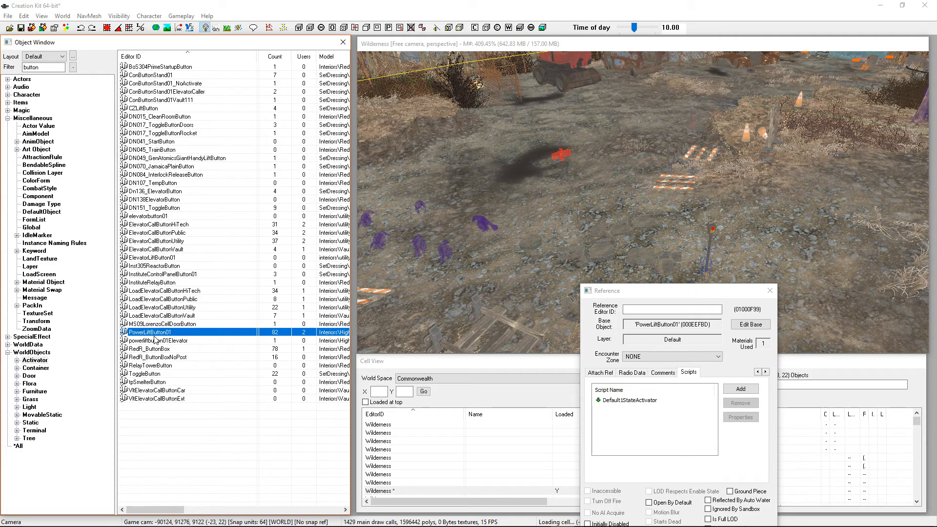
{"action": "left_click_drag", "start_coordinate": [635, 294], "coordinate": [626, 289]}
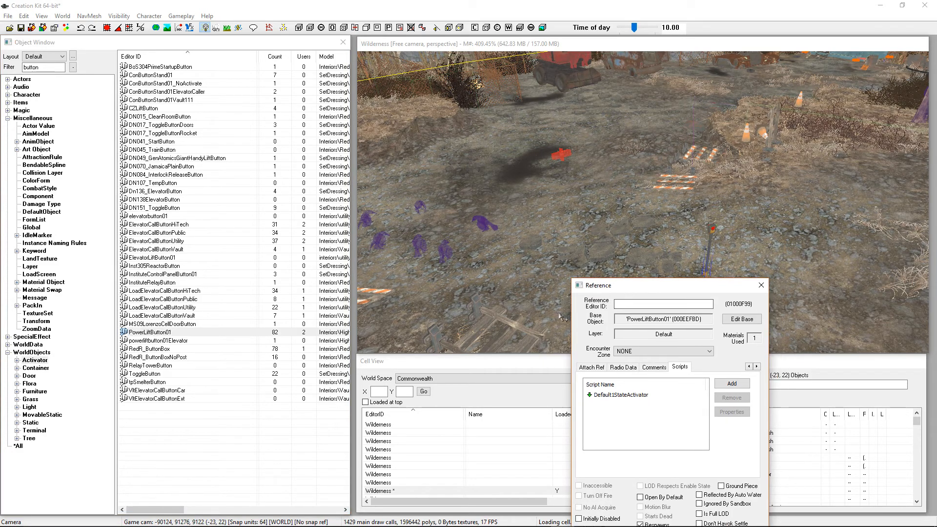
{"action": "left_click", "coordinate": [299, 331]}
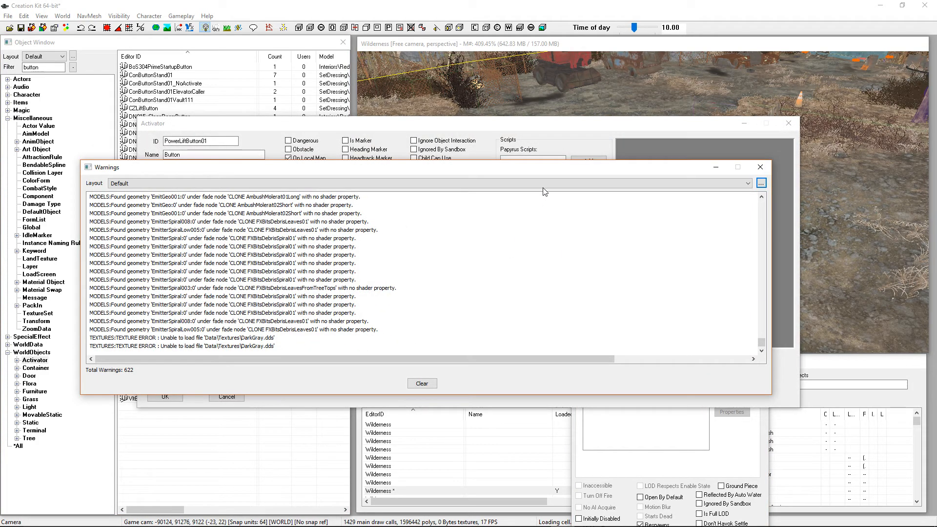
{"action": "left_click", "coordinate": [761, 170]}
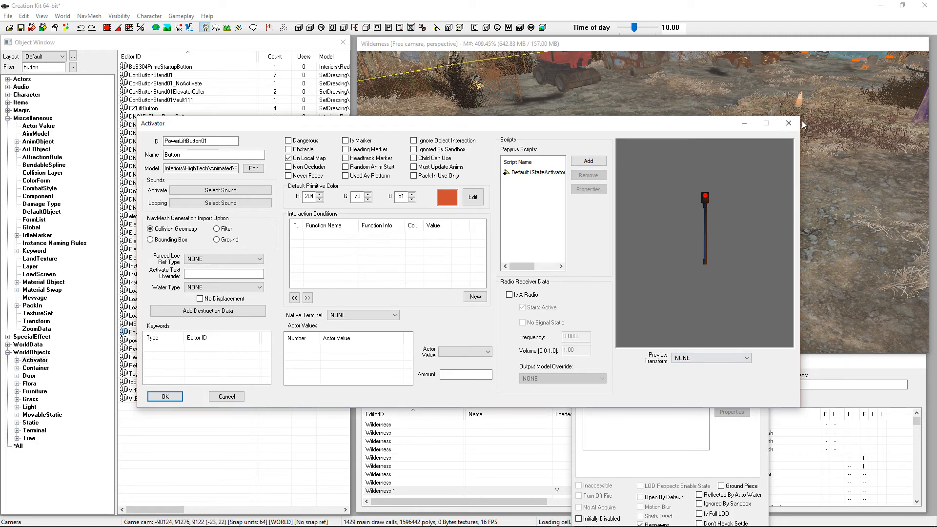
{"action": "left_click", "coordinate": [165, 396]}
{"action": "left_click_drag", "start_coordinate": [574, 398], "coordinate": [464, 181]}
{"action": "left_click", "coordinate": [576, 177]}
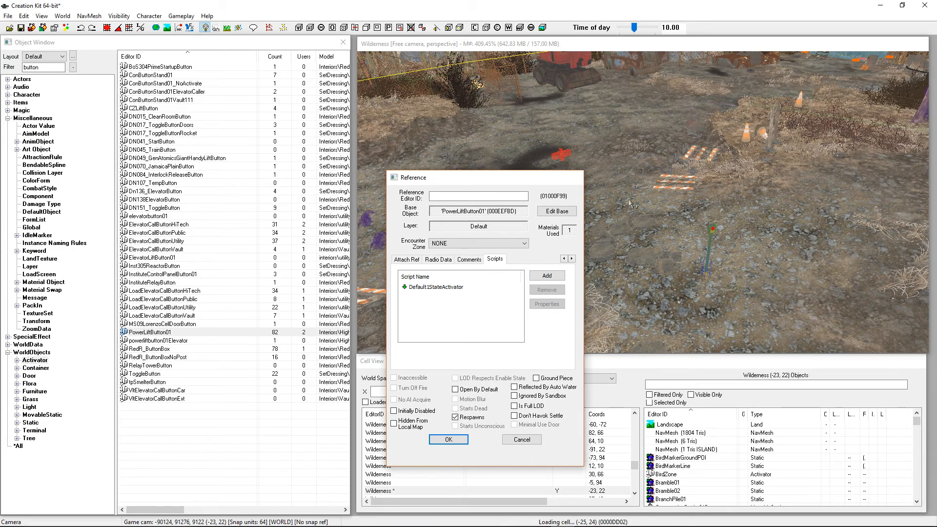
Step: Reopen the placed power lift button's reference and look through its property pages
{"action": "double_click", "coordinate": [711, 234]}
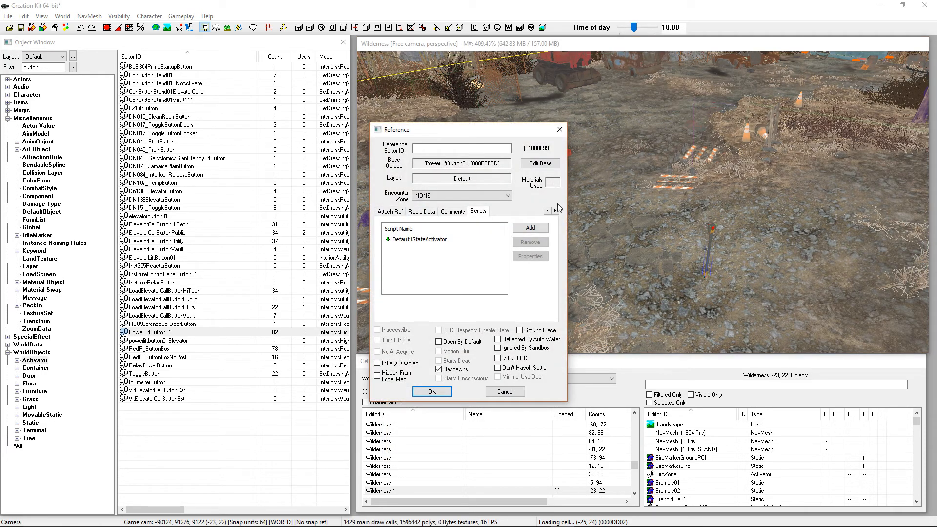
{"action": "left_click", "coordinate": [547, 211]}
{"action": "left_click", "coordinate": [548, 211]}
{"action": "left_click", "coordinate": [548, 211]}
{"action": "left_click", "coordinate": [548, 211]}
{"action": "left_click", "coordinate": [396, 213]}
{"action": "left_click", "coordinate": [555, 211]}
{"action": "left_click", "coordinate": [555, 211]}
{"action": "left_click", "coordinate": [556, 211]}
{"action": "left_click", "coordinate": [556, 211]}
{"action": "left_click", "coordinate": [556, 211]}
{"action": "left_click", "coordinate": [556, 211]}
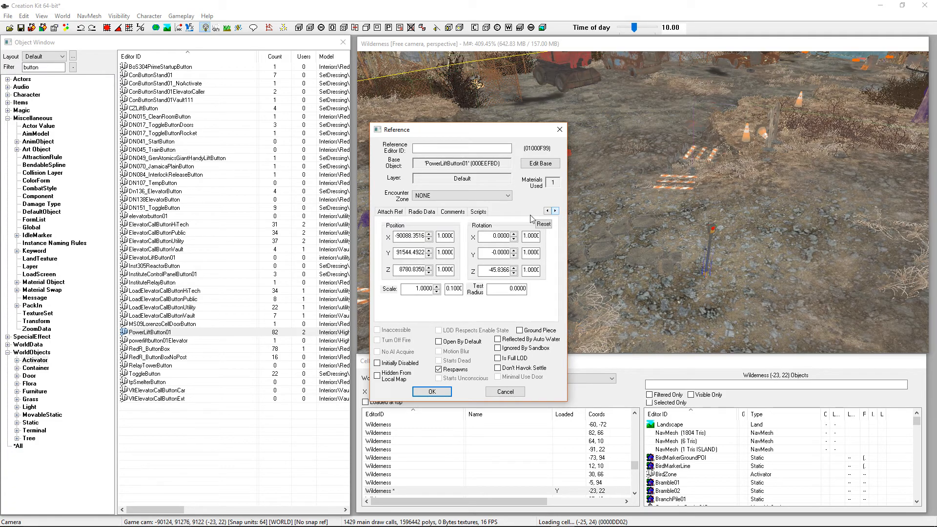
Step: Examine the OnActivate event in the source of the button's Default1StateActivator script and close the source
{"action": "left_click", "coordinate": [478, 211]}
{"action": "left_click", "coordinate": [423, 239]}
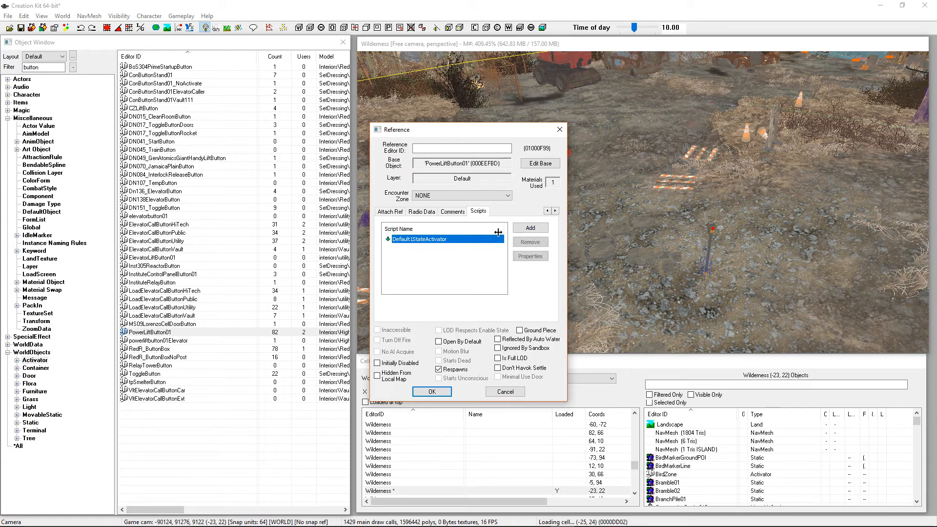
{"action": "right_click", "coordinate": [462, 242]}
{"action": "left_click", "coordinate": [519, 298]}
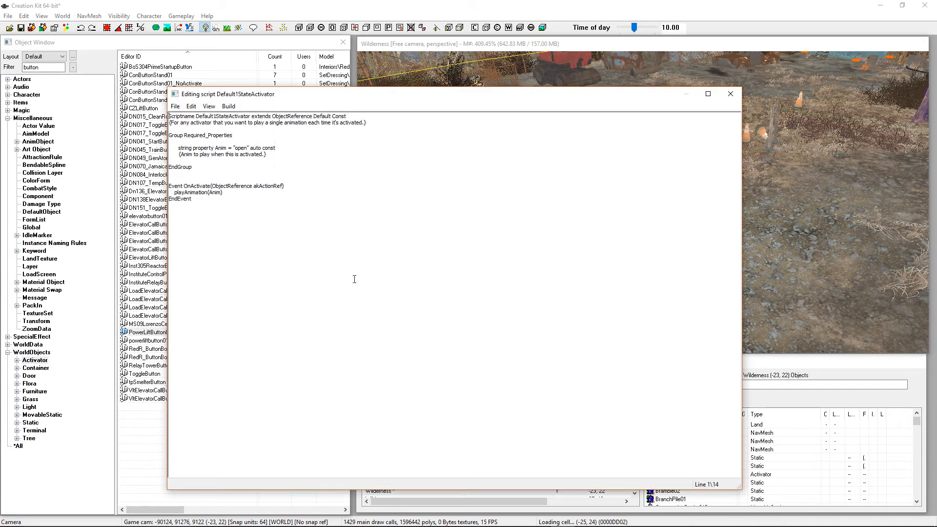
{"action": "left_click_drag", "start_coordinate": [219, 201], "coordinate": [173, 196]}
{"action": "left_click_drag", "start_coordinate": [192, 196], "coordinate": [168, 185]}
{"action": "left_click", "coordinate": [655, 113]}
{"action": "left_click", "coordinate": [731, 94]}
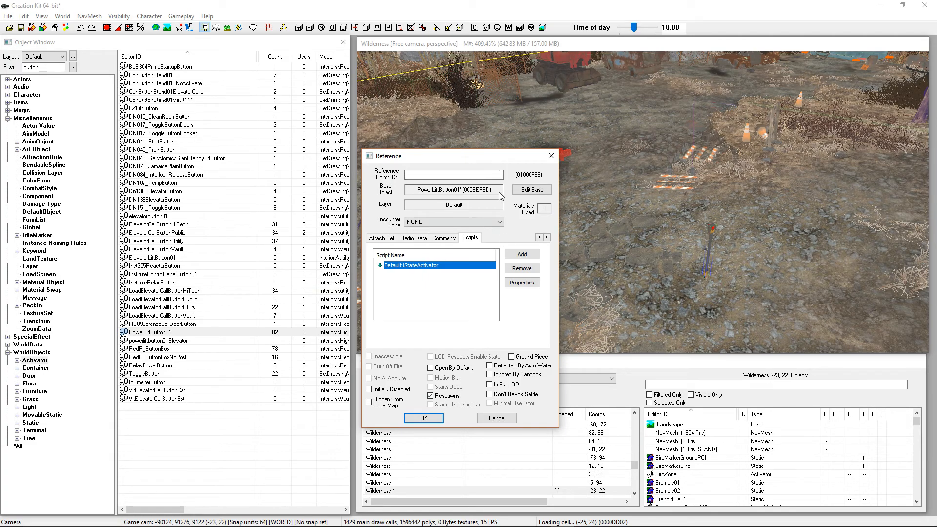
Step: Start adding a new script that extends ObjectReference to the placed power lift button's reference
{"action": "left_click_drag", "start_coordinate": [471, 131], "coordinate": [503, 168]}
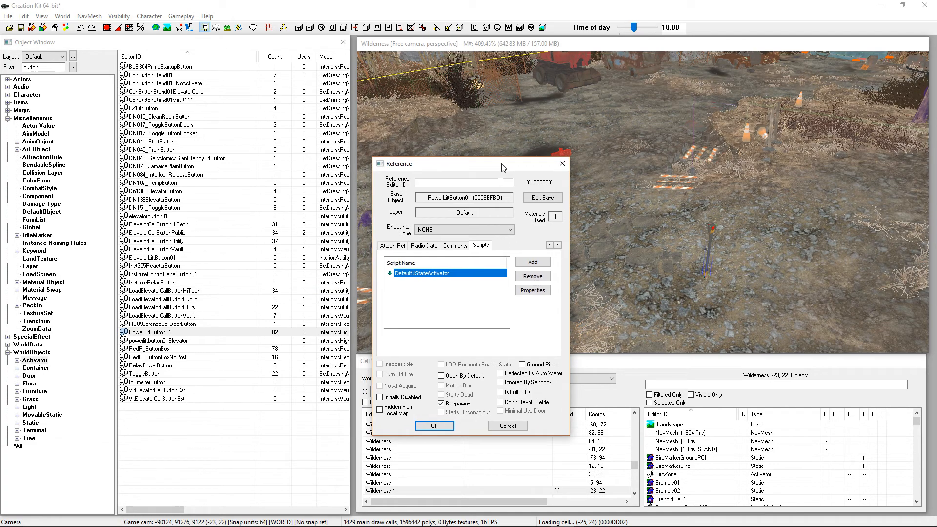
{"action": "left_click", "coordinate": [532, 262]}
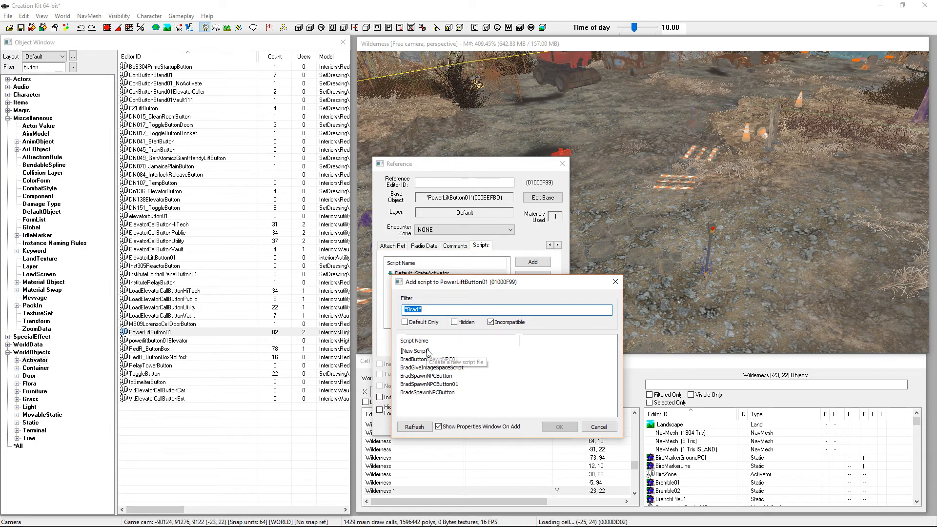
{"action": "double_click", "coordinate": [415, 350]}
{"action": "left_click_drag", "start_coordinate": [473, 300], "coordinate": [430, 308]}
{"action": "double_click", "coordinate": [474, 307]}
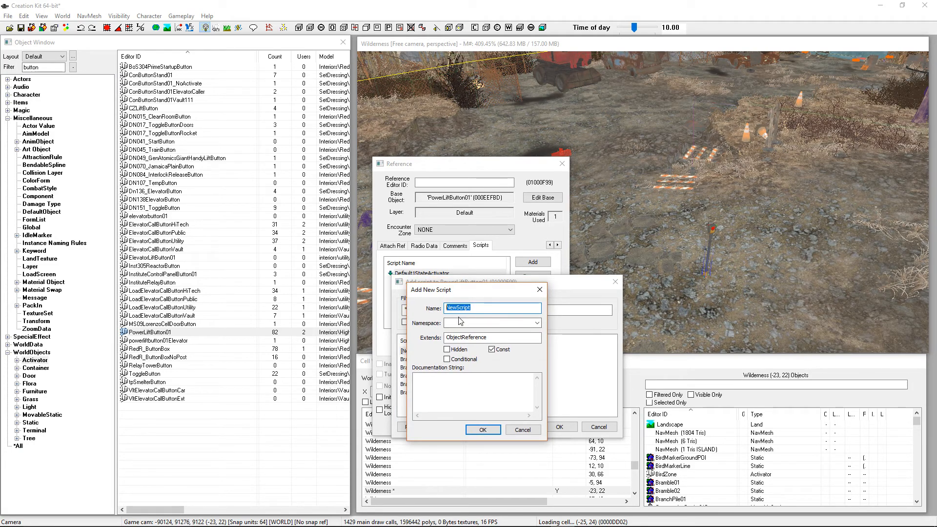
{"action": "left_click_drag", "start_coordinate": [487, 338], "coordinate": [445, 338]}
{"action": "left_click", "coordinate": [463, 337]}
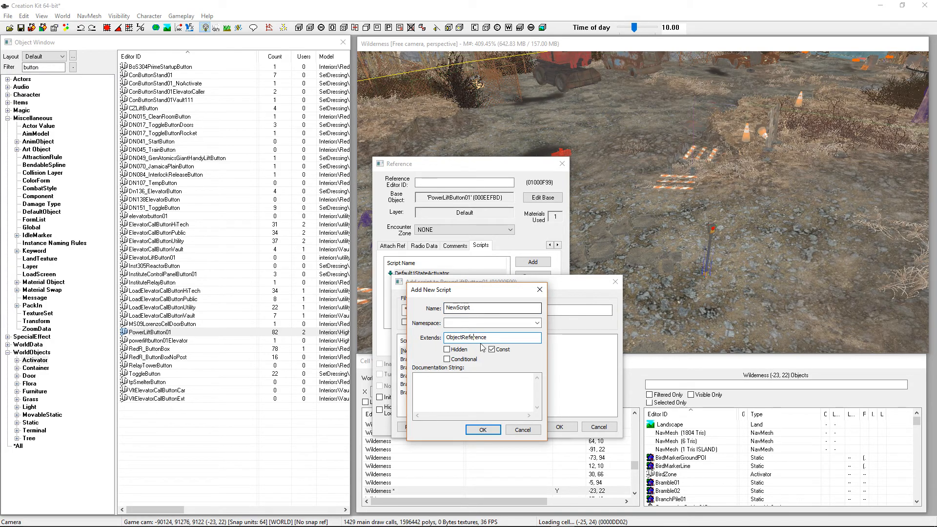